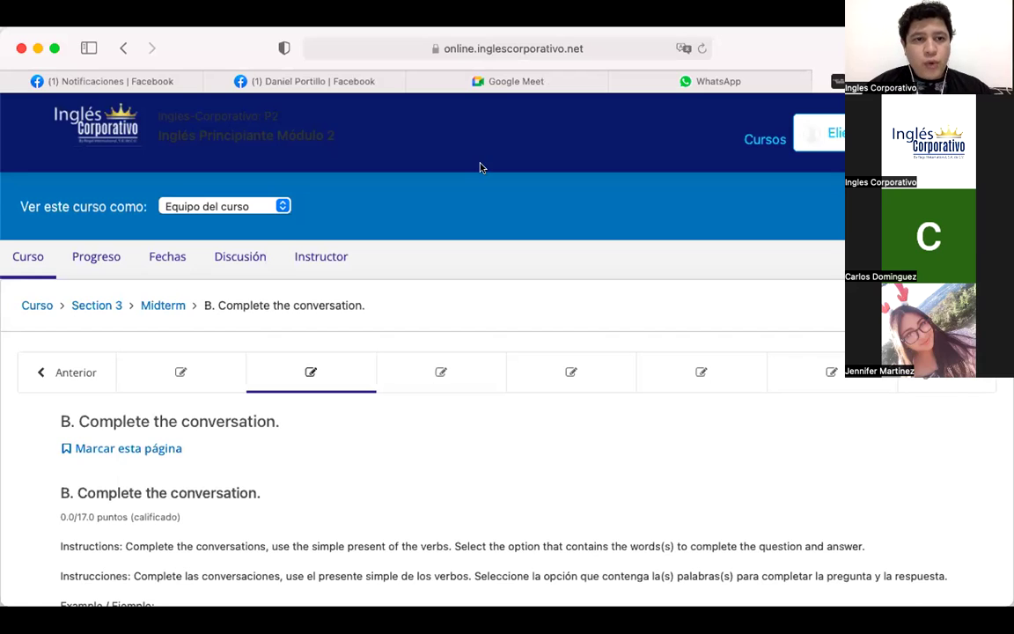
- Switch the browser window to full screen and open the Midterm's A. Listening exercise
{"action": "left_click", "coordinate": [53, 49]}
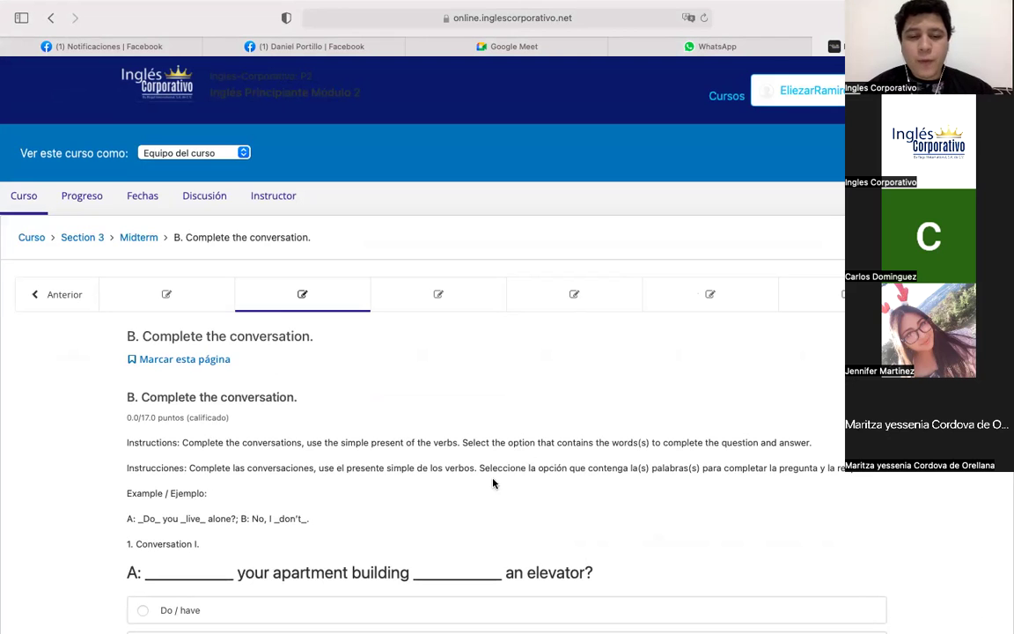
{"action": "scroll", "coordinate": [438, 492], "scroll_direction": "down", "scroll_amount": 5}
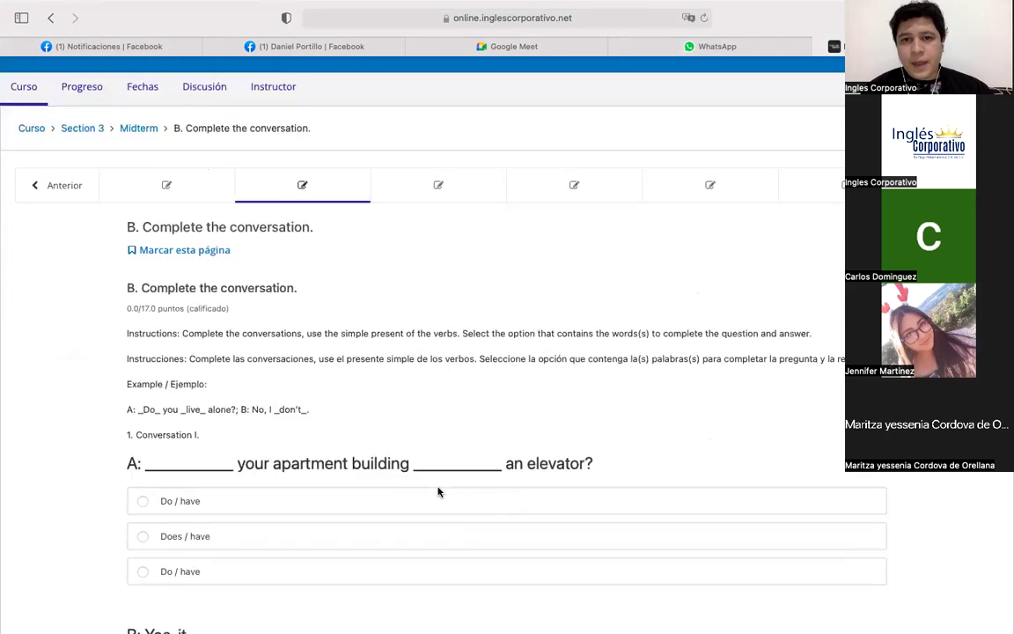
{"action": "scroll", "coordinate": [437, 491], "scroll_direction": "up", "scroll_amount": 3}
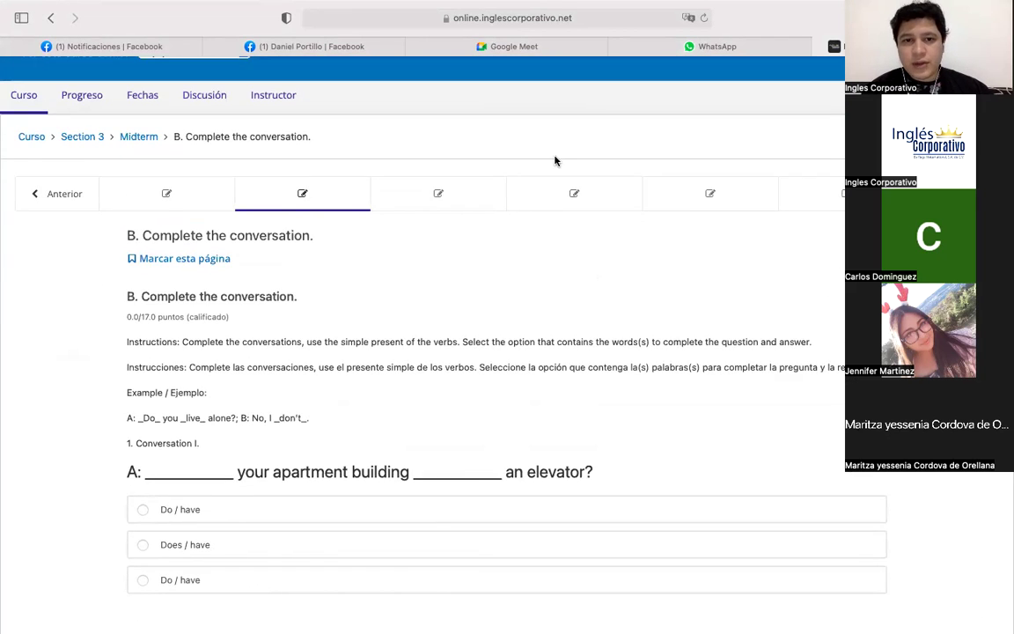
{"action": "left_click", "coordinate": [177, 198]}
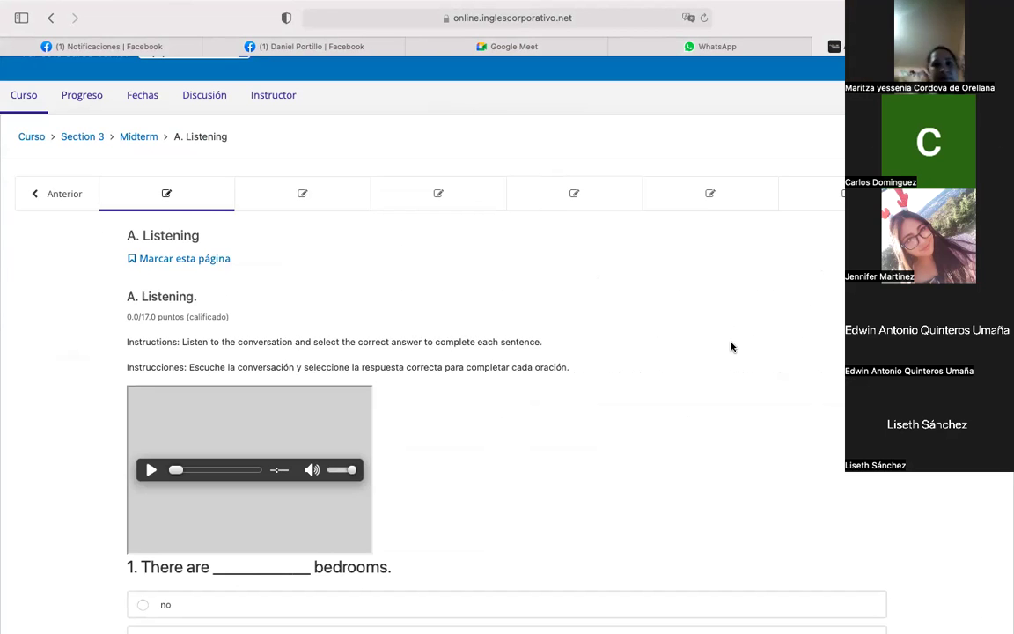
- Look through the Listening questions and highlight the sentence of question 1 about the bedrooms for reading
{"action": "scroll", "coordinate": [564, 396], "scroll_direction": "down", "scroll_amount": 5}
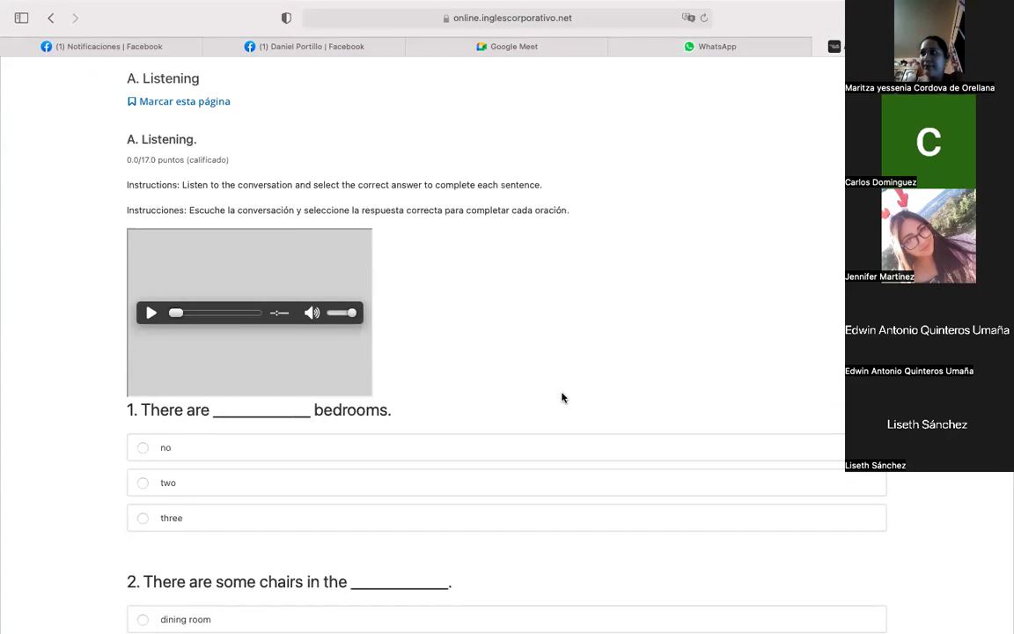
{"action": "scroll", "coordinate": [568, 388], "scroll_direction": "down", "scroll_amount": 10}
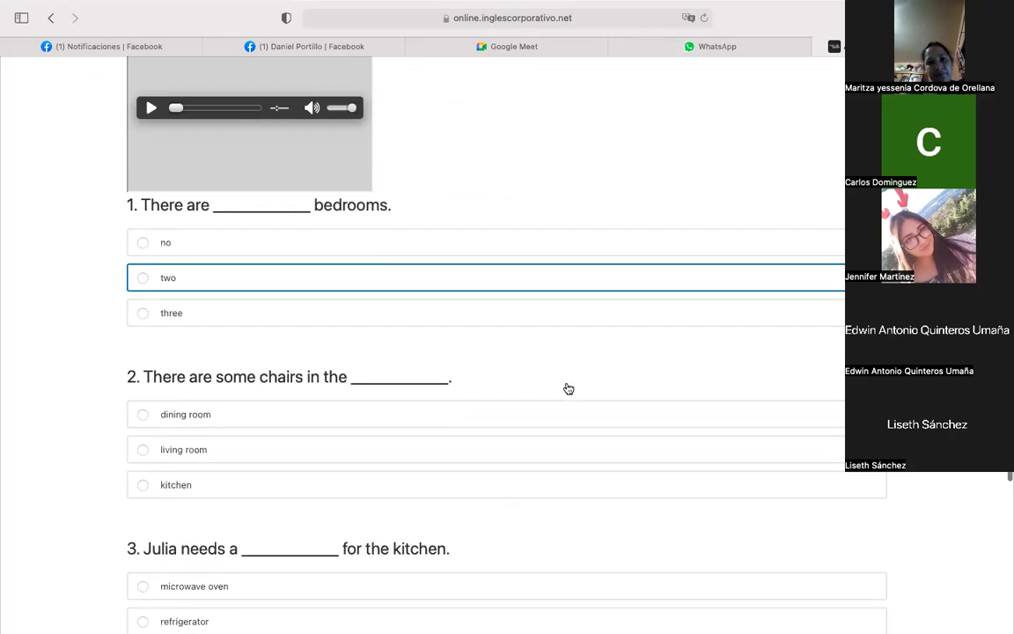
{"action": "scroll", "coordinate": [567, 387], "scroll_direction": "up", "scroll_amount": 7}
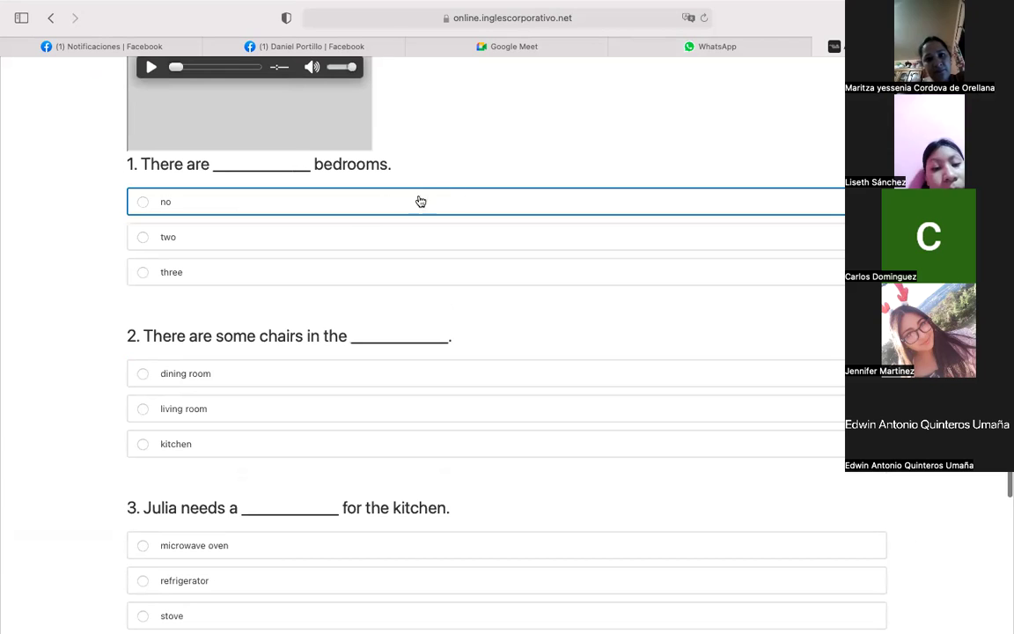
{"action": "left_click_drag", "start_coordinate": [393, 165], "coordinate": [293, 164]}
{"action": "left_click", "coordinate": [140, 160]}
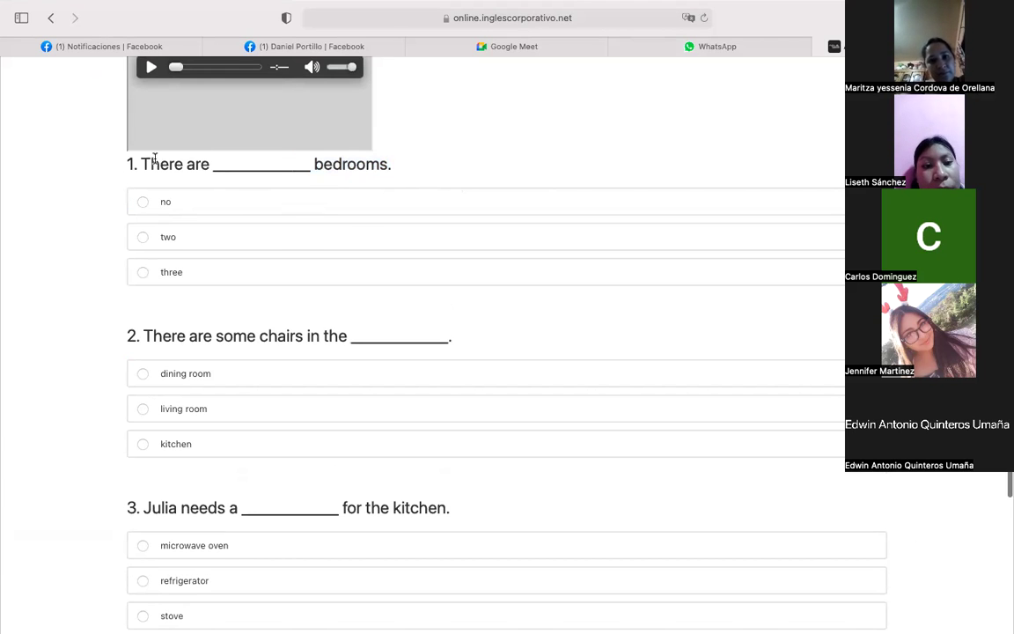
{"action": "left_click_drag", "start_coordinate": [140, 163], "coordinate": [382, 163]}
{"action": "left_click", "coordinate": [388, 166]}
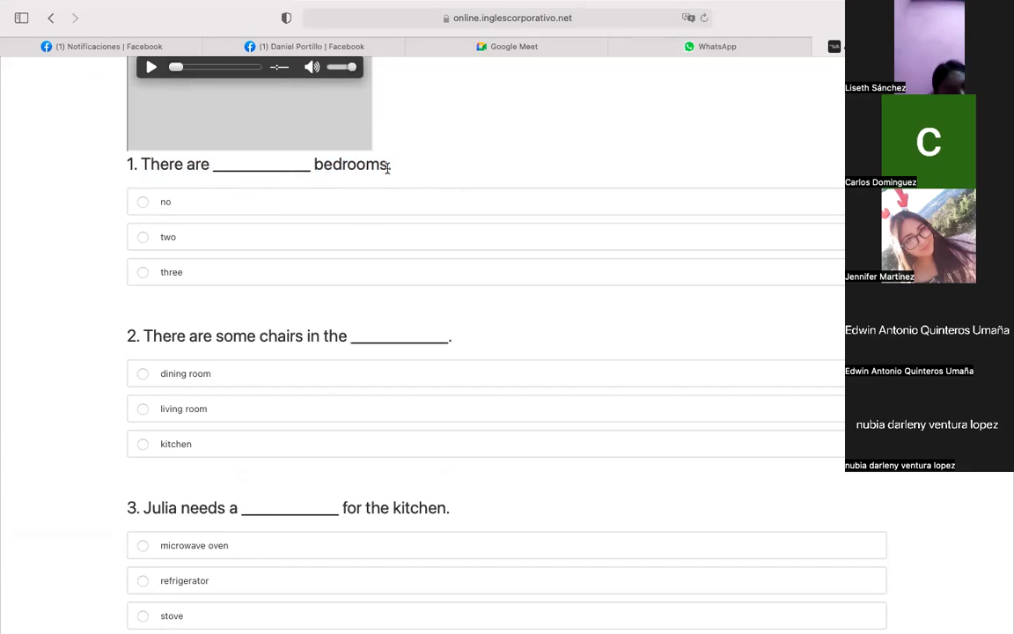
{"action": "left_click_drag", "start_coordinate": [408, 166], "coordinate": [362, 167]}
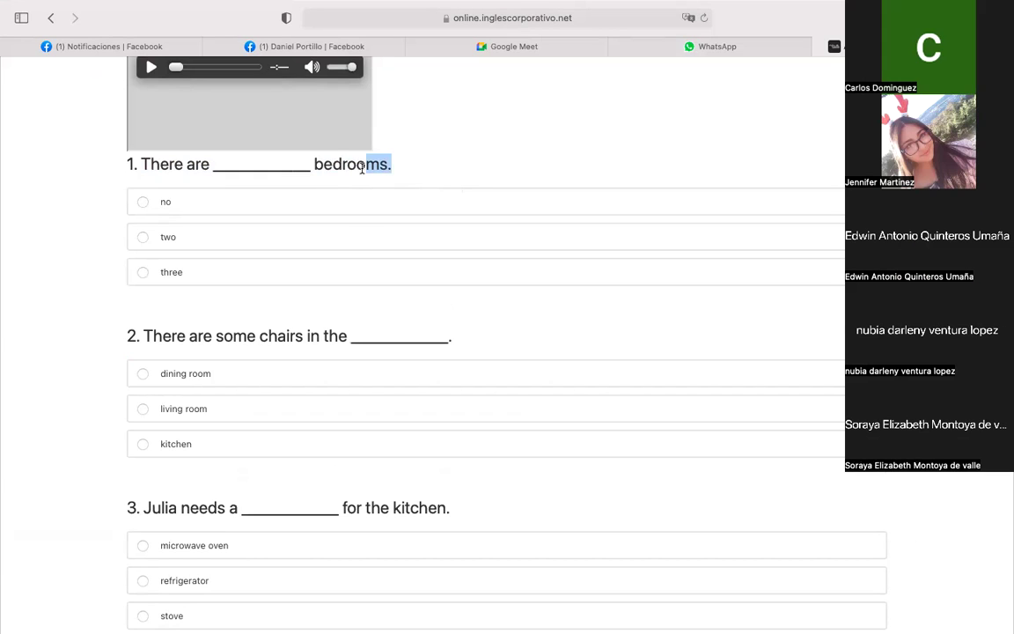
{"action": "left_click", "coordinate": [362, 167]}
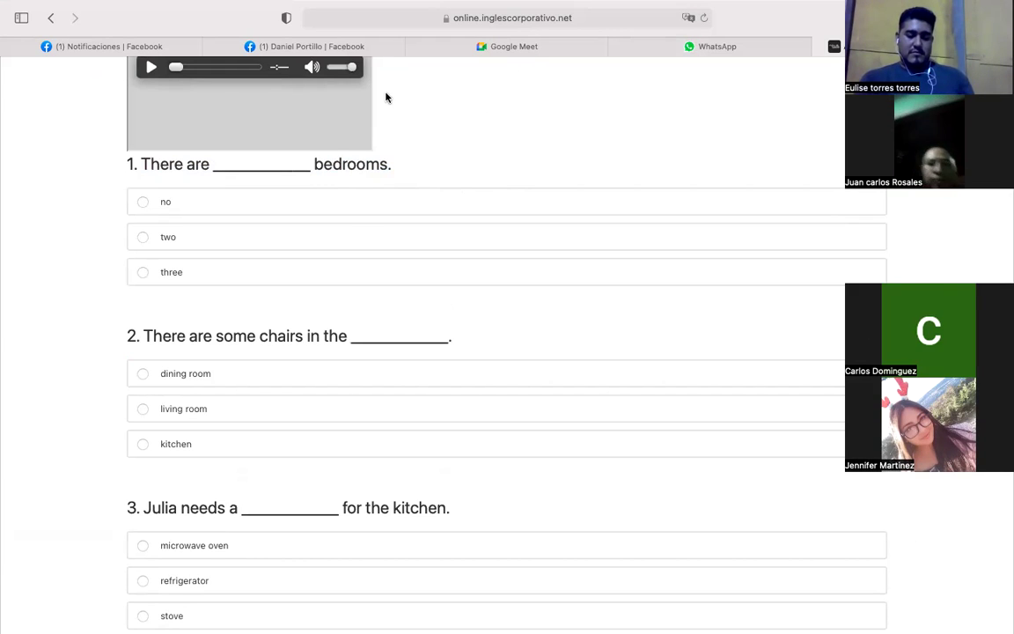
{"action": "left_click_drag", "start_coordinate": [403, 168], "coordinate": [152, 164]}
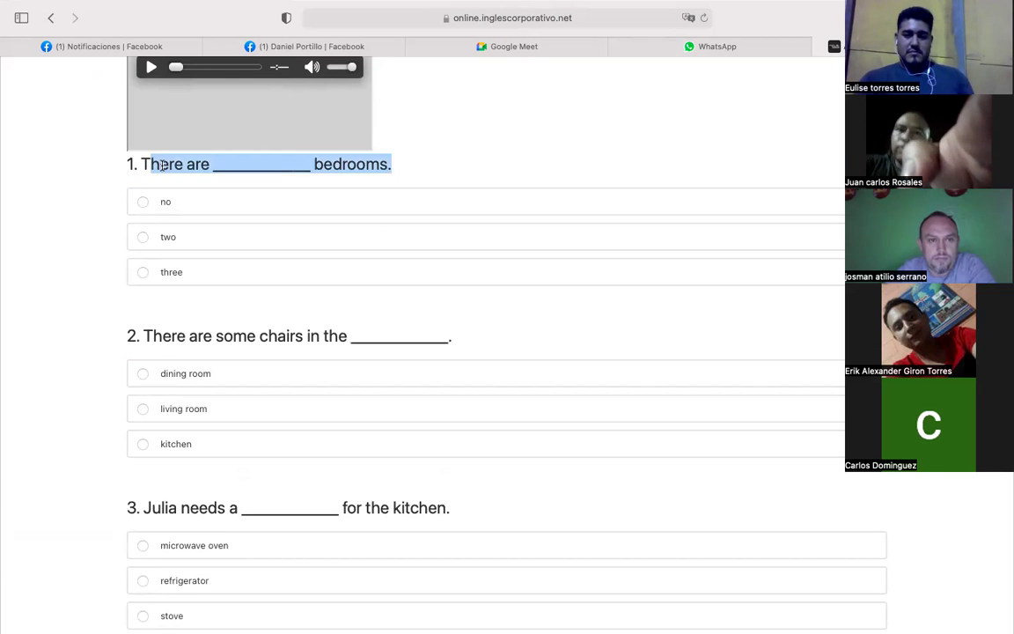
{"action": "left_click", "coordinate": [282, 186]}
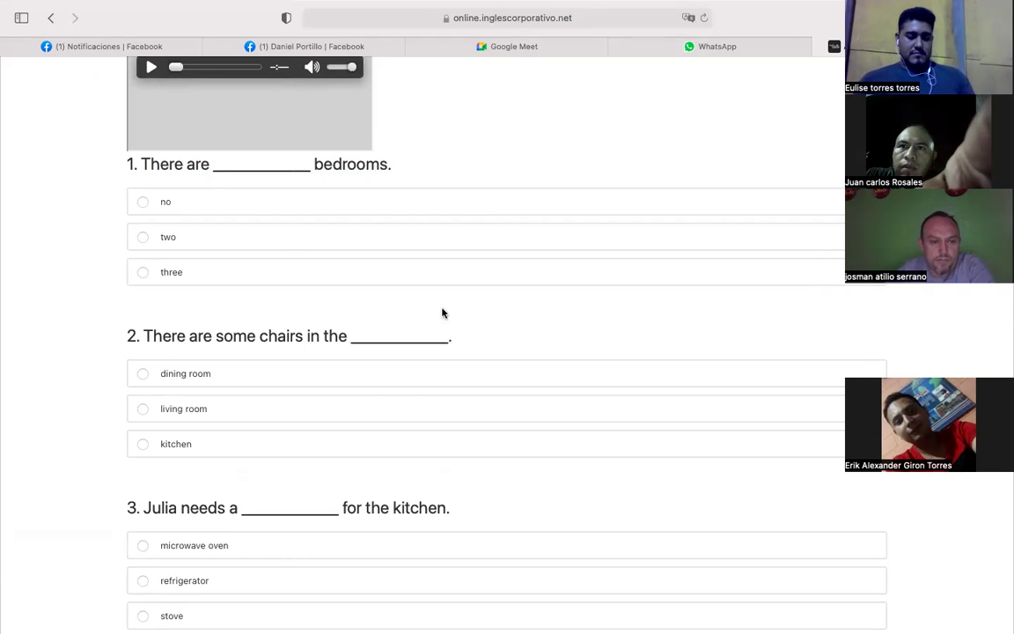
- Answer Listening question 1 with "three" and question 2 with "living room"
{"action": "left_click", "coordinate": [334, 272]}
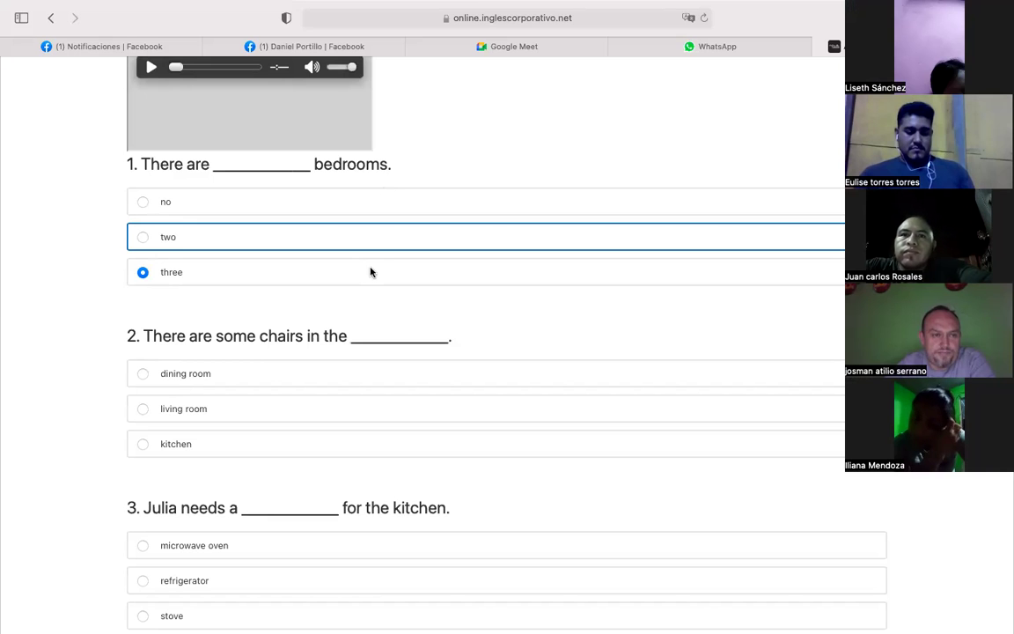
{"action": "scroll", "coordinate": [387, 305], "scroll_direction": "down", "scroll_amount": 3}
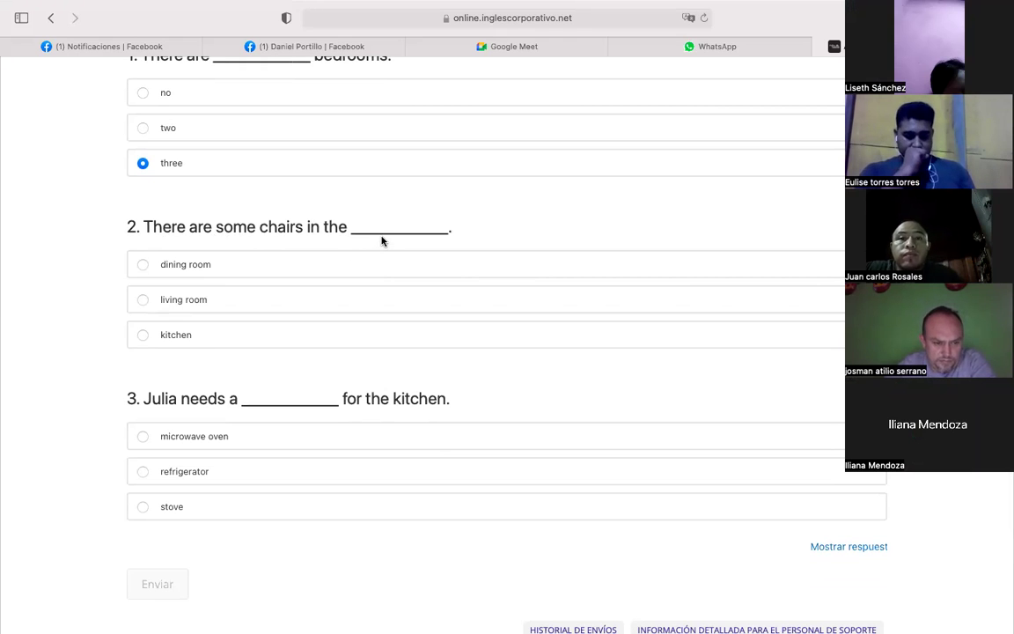
{"action": "left_click", "coordinate": [339, 306]}
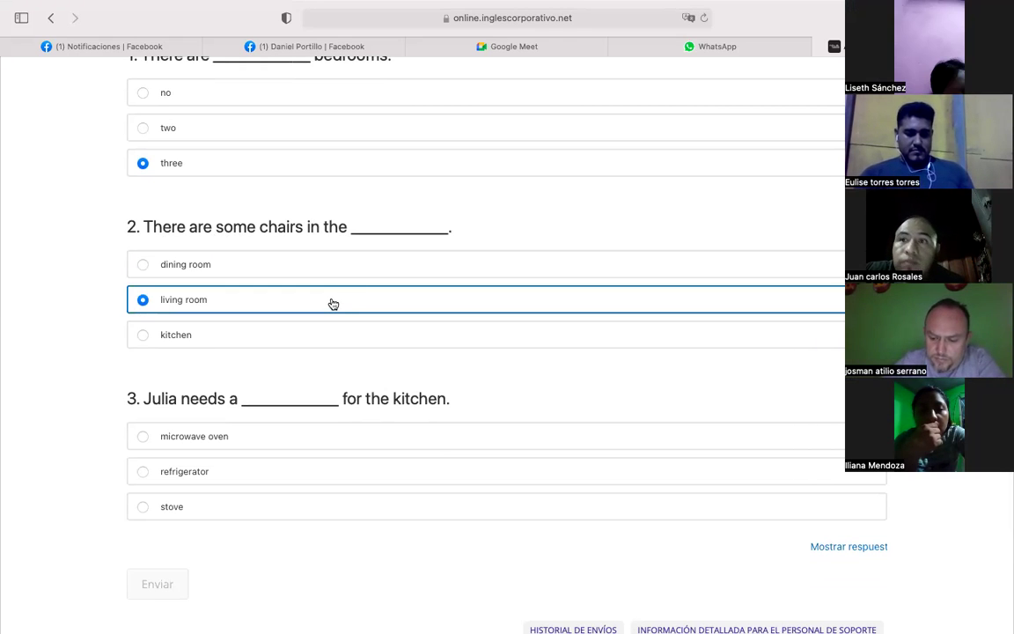
- Highlight the beginning of Listening question 3 for reading and choose "microwave oven" as its answer
{"action": "scroll", "coordinate": [299, 357], "scroll_direction": "down", "scroll_amount": 3}
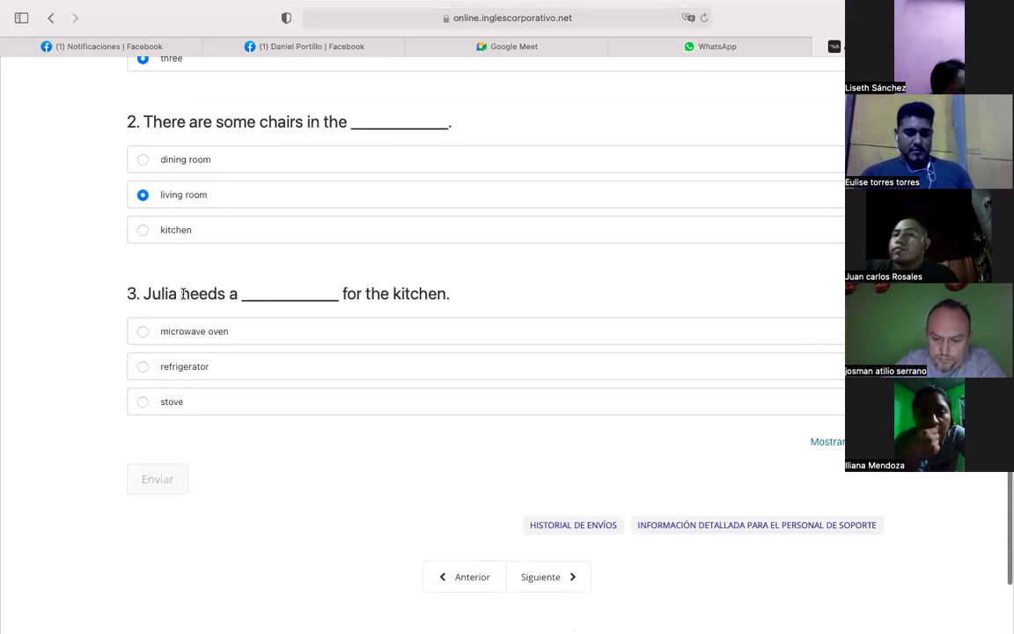
{"action": "left_click_drag", "start_coordinate": [149, 293], "coordinate": [244, 298]}
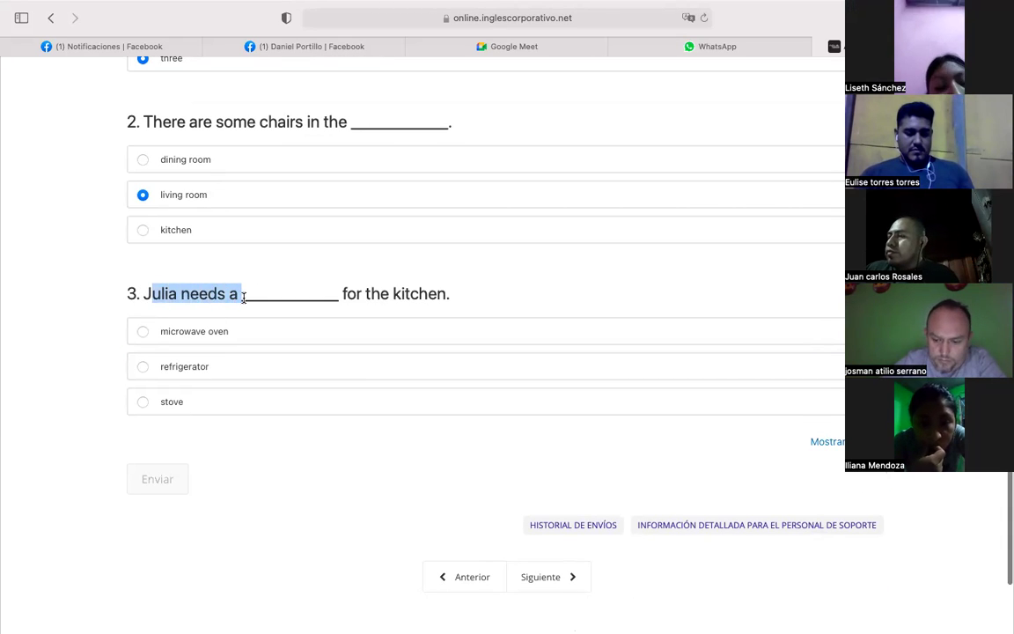
{"action": "left_click", "coordinate": [344, 294]}
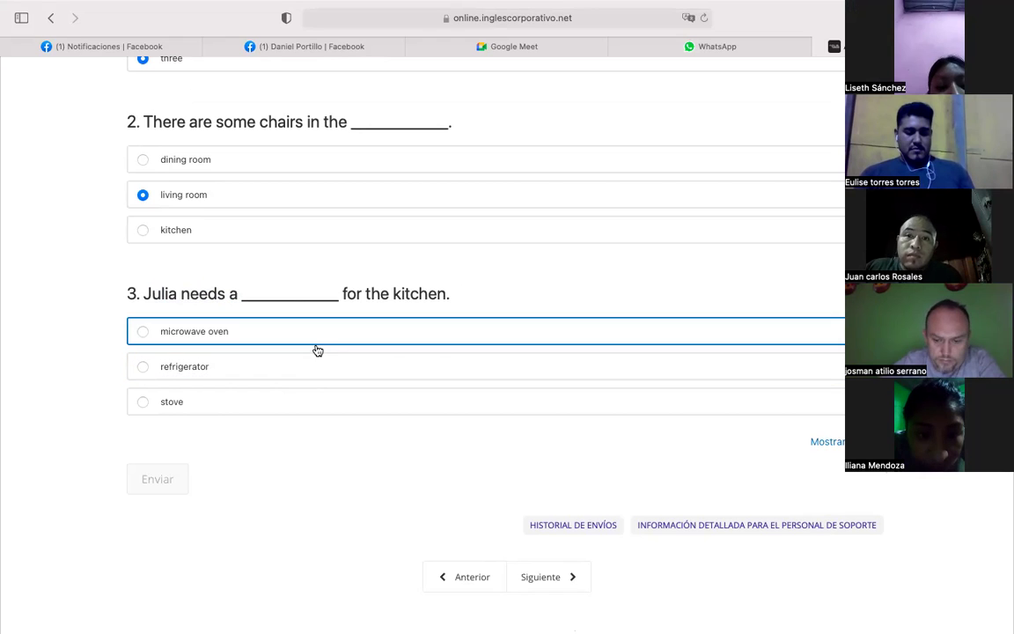
{"action": "left_click", "coordinate": [286, 339]}
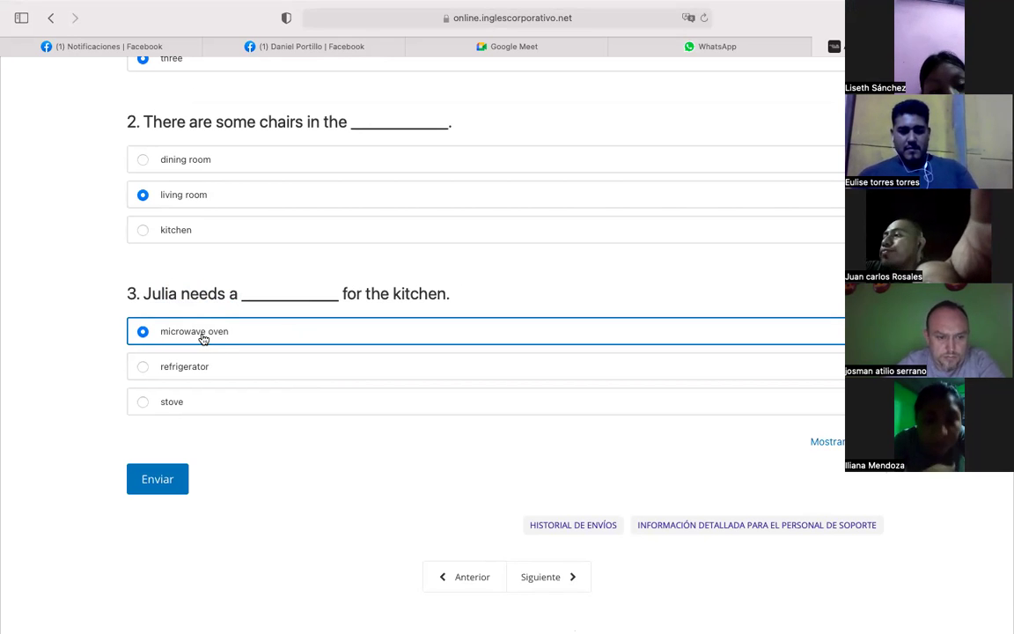
- Go from the Listening exercise to the B. Complete the conversation exercise
{"action": "scroll", "coordinate": [473, 290], "scroll_direction": "up", "scroll_amount": 5}
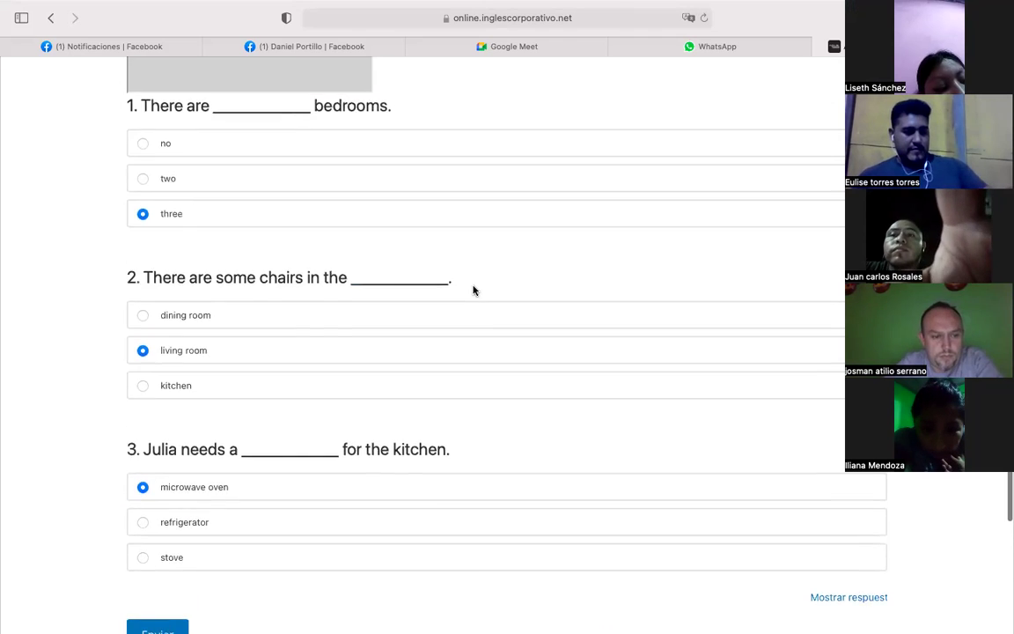
{"action": "scroll", "coordinate": [473, 289], "scroll_direction": "up", "scroll_amount": 5}
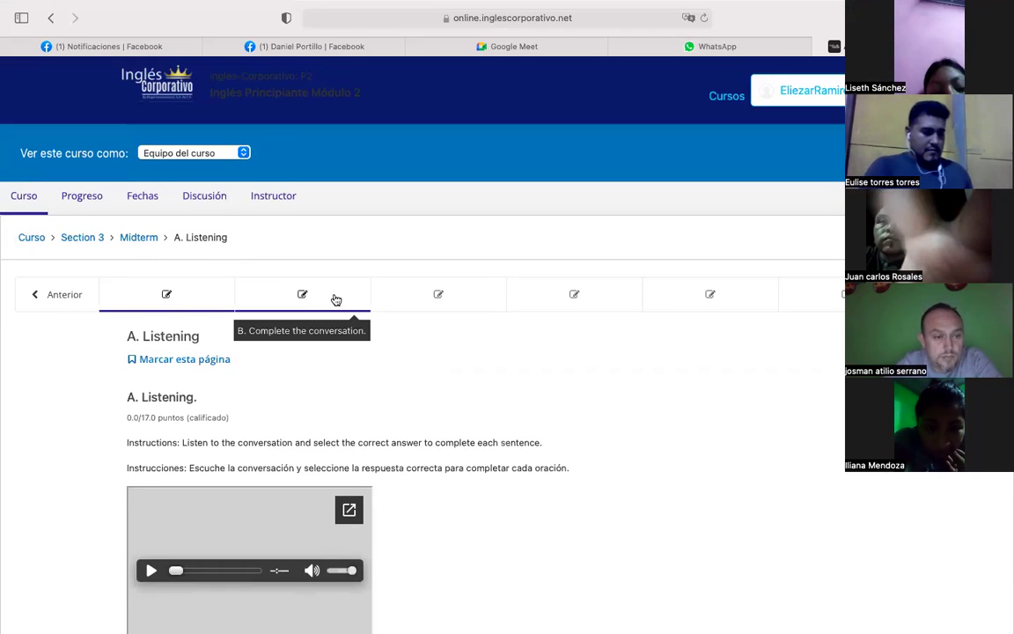
{"action": "left_click", "coordinate": [335, 298]}
- Highlight "apartment building" in question A of Conversation I and answer the question with "Does / have"
{"action": "scroll", "coordinate": [340, 453], "scroll_direction": "down", "scroll_amount": 5}
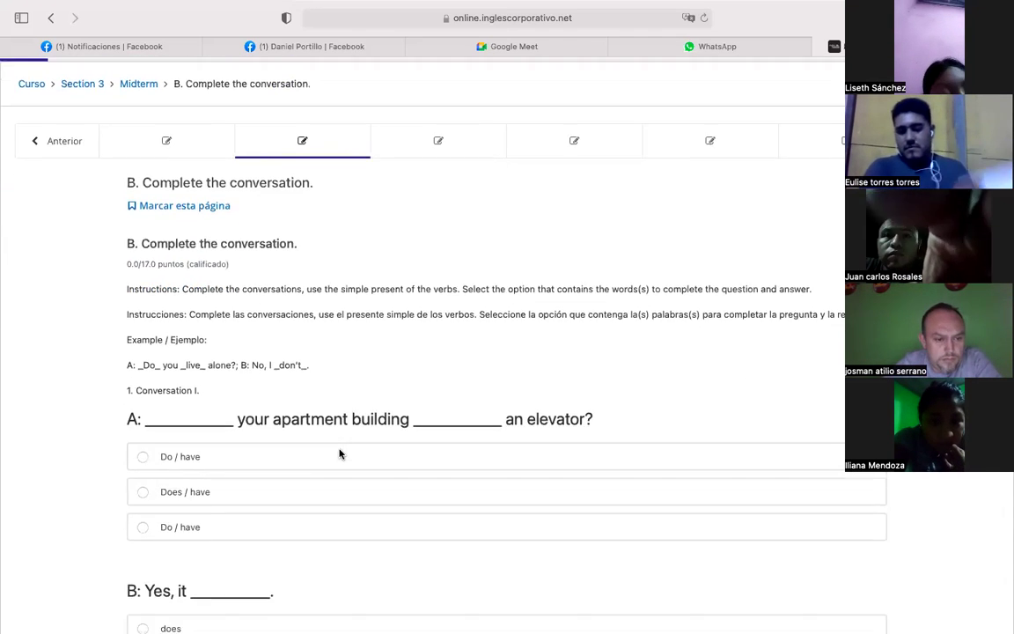
{"action": "scroll", "coordinate": [340, 453], "scroll_direction": "down", "scroll_amount": 10}
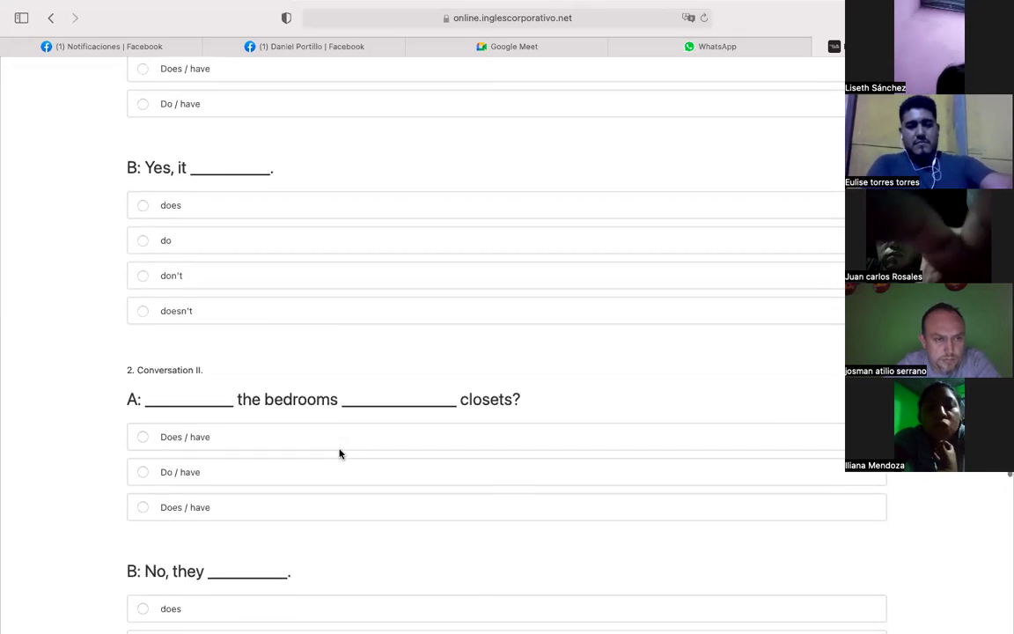
{"action": "scroll", "coordinate": [340, 452], "scroll_direction": "down", "scroll_amount": 2}
{"action": "scroll", "coordinate": [340, 453], "scroll_direction": "up", "scroll_amount": 10}
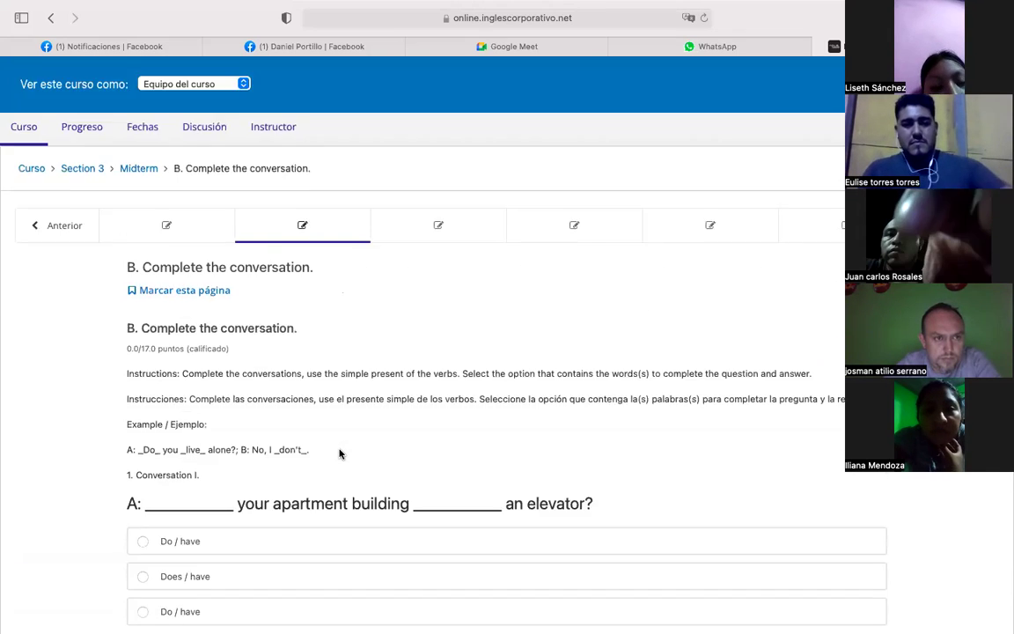
{"action": "scroll", "coordinate": [339, 453], "scroll_direction": "down", "scroll_amount": 5}
{"action": "scroll", "coordinate": [339, 453], "scroll_direction": "up", "scroll_amount": 3}
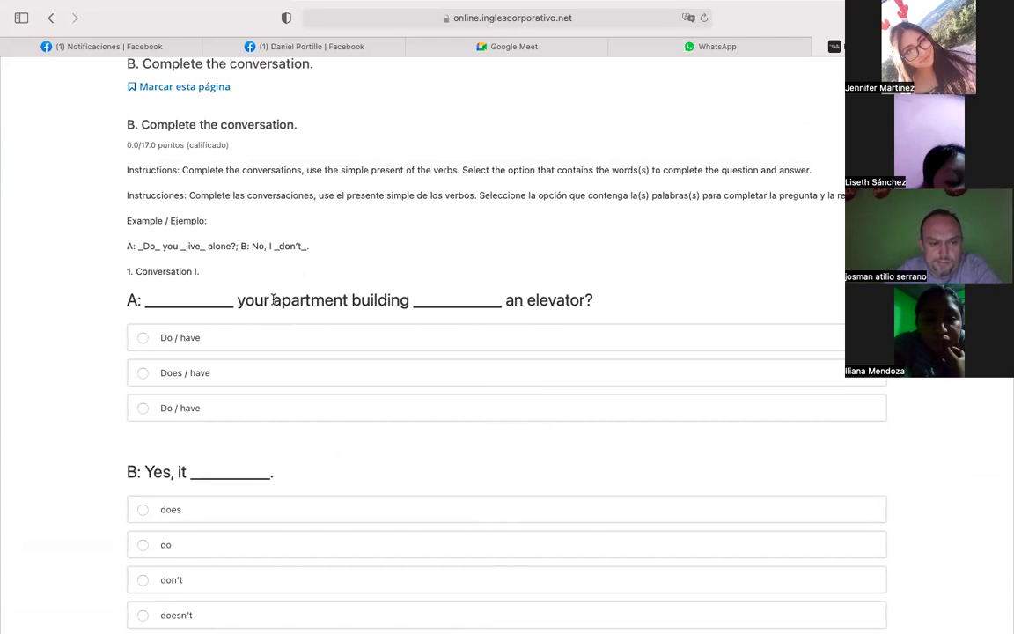
{"action": "left_click_drag", "start_coordinate": [272, 299], "coordinate": [406, 303]}
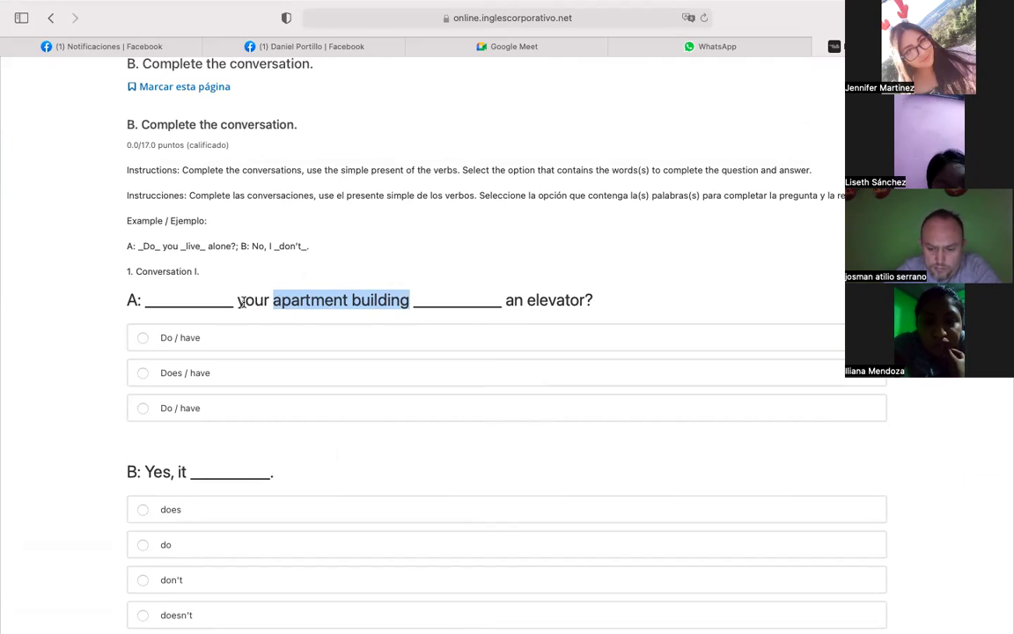
{"action": "left_click", "coordinate": [317, 299]}
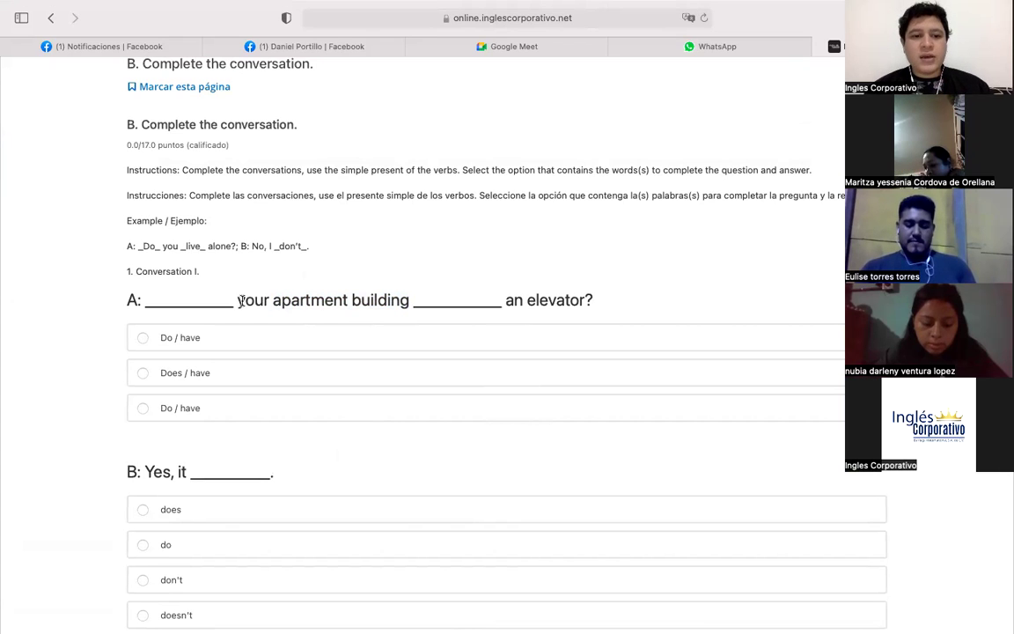
{"action": "left_click_drag", "start_coordinate": [211, 305], "coordinate": [592, 302]}
{"action": "left_click", "coordinate": [442, 298]}
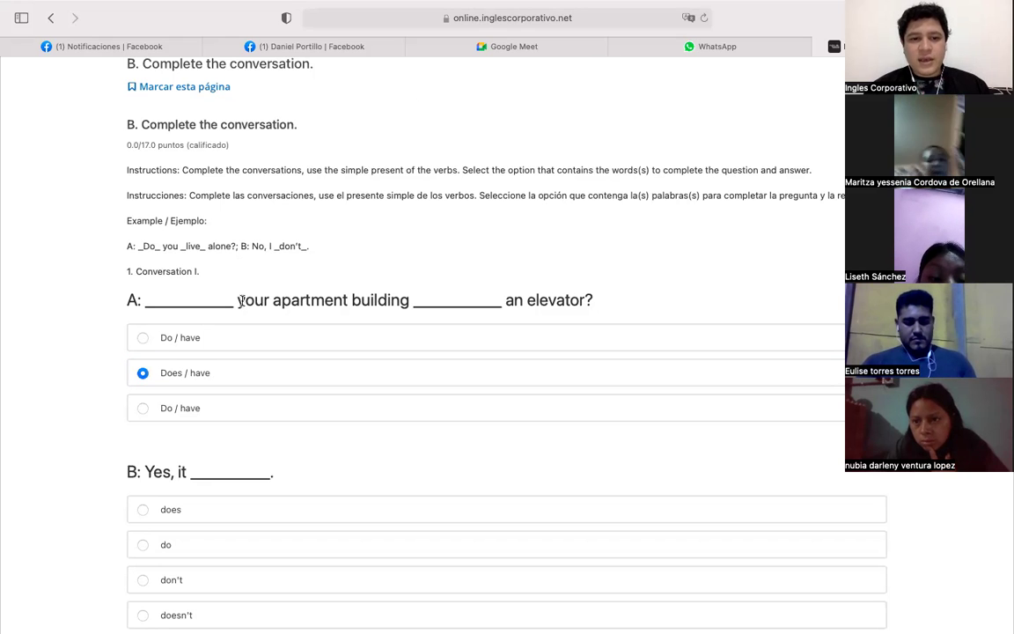
{"action": "left_click_drag", "start_coordinate": [275, 301], "coordinate": [408, 304]}
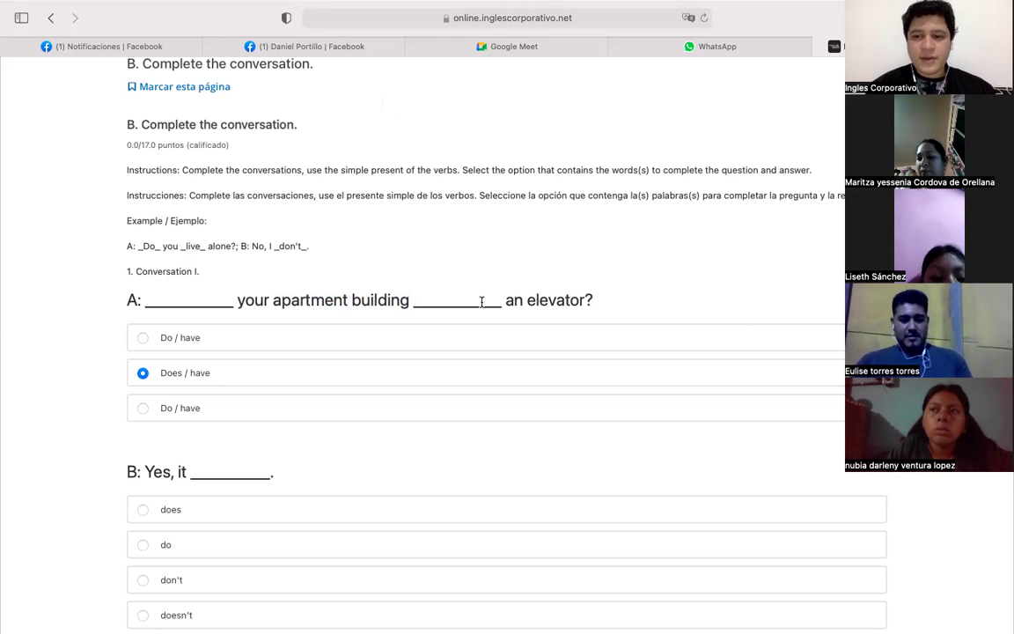
- Highlight the pronoun "it" in reply B of Conversation I, then clear the highlight
{"action": "scroll", "coordinate": [481, 302], "scroll_direction": "down", "scroll_amount": 3}
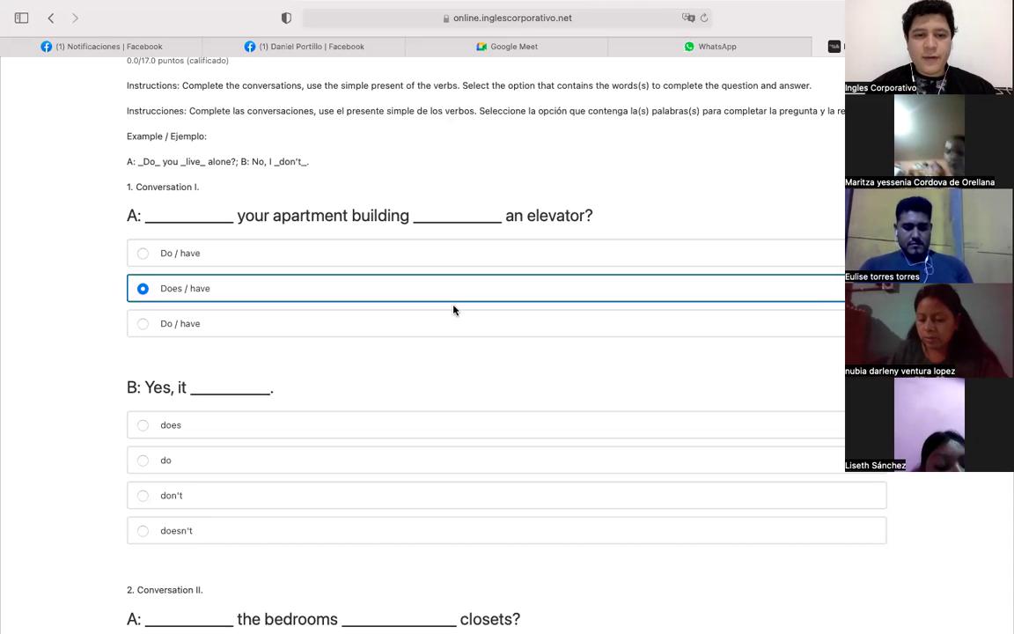
{"action": "scroll", "coordinate": [352, 371], "scroll_direction": "down", "scroll_amount": 2}
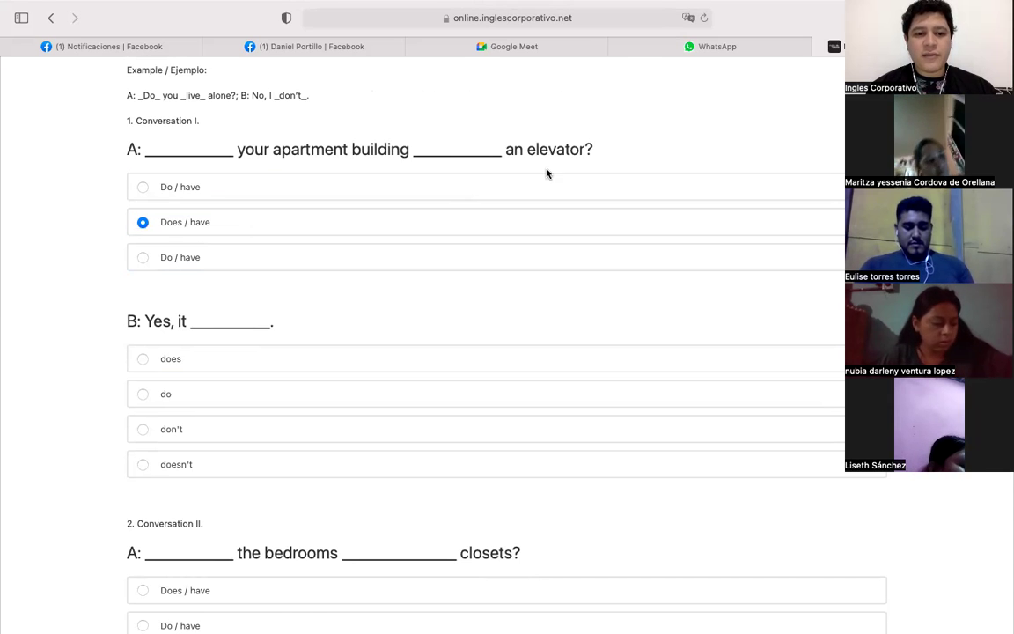
{"action": "scroll", "coordinate": [299, 324], "scroll_direction": "down", "scroll_amount": 3}
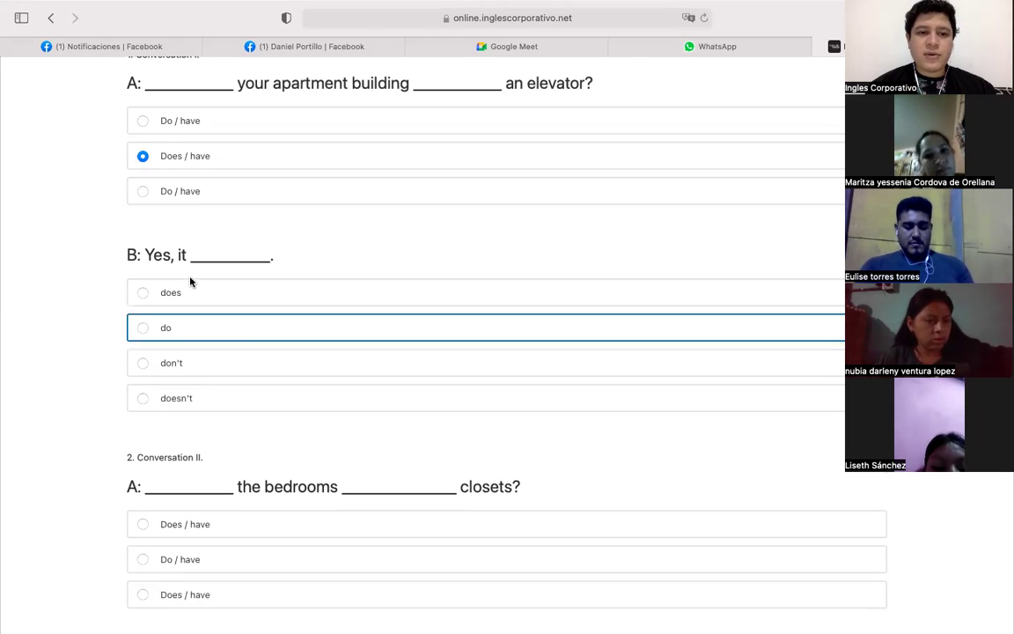
{"action": "double_click", "coordinate": [180, 255]}
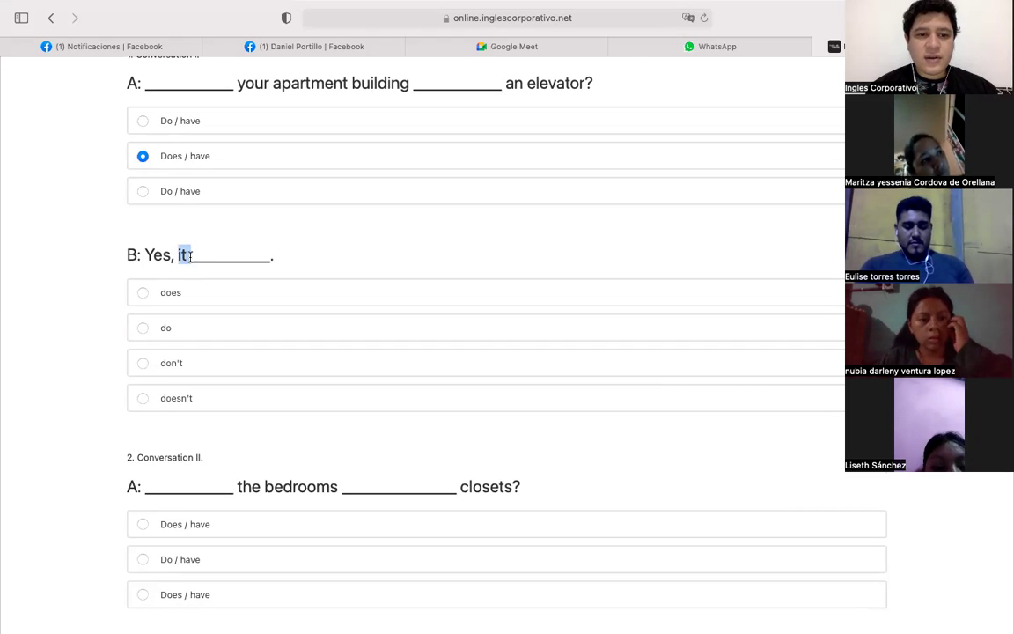
{"action": "left_click", "coordinate": [322, 242]}
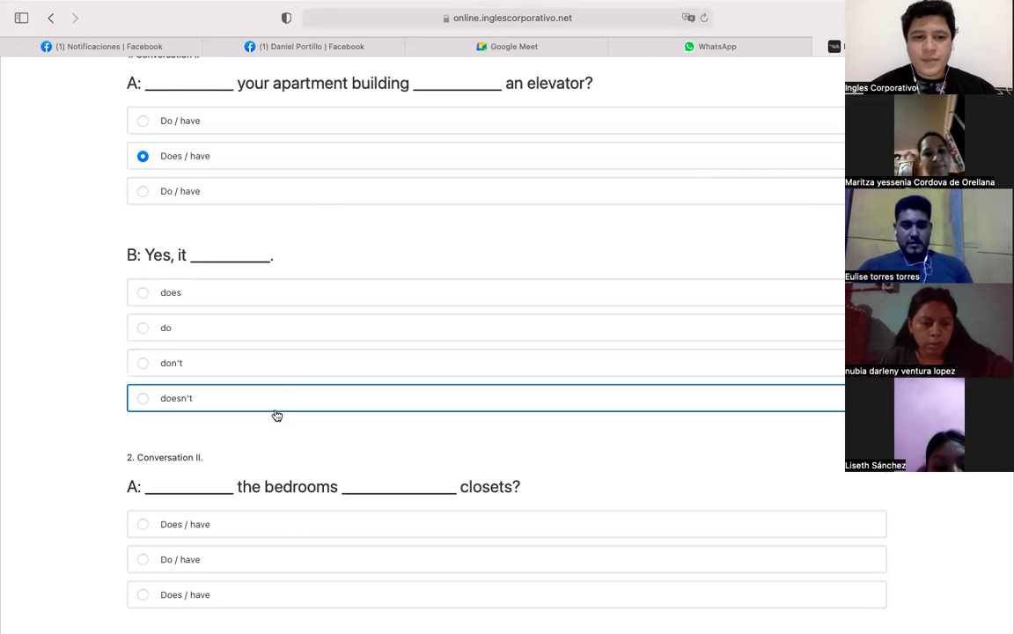
- Answer reply B of Conversation I with "does"
{"action": "left_click", "coordinate": [271, 294]}
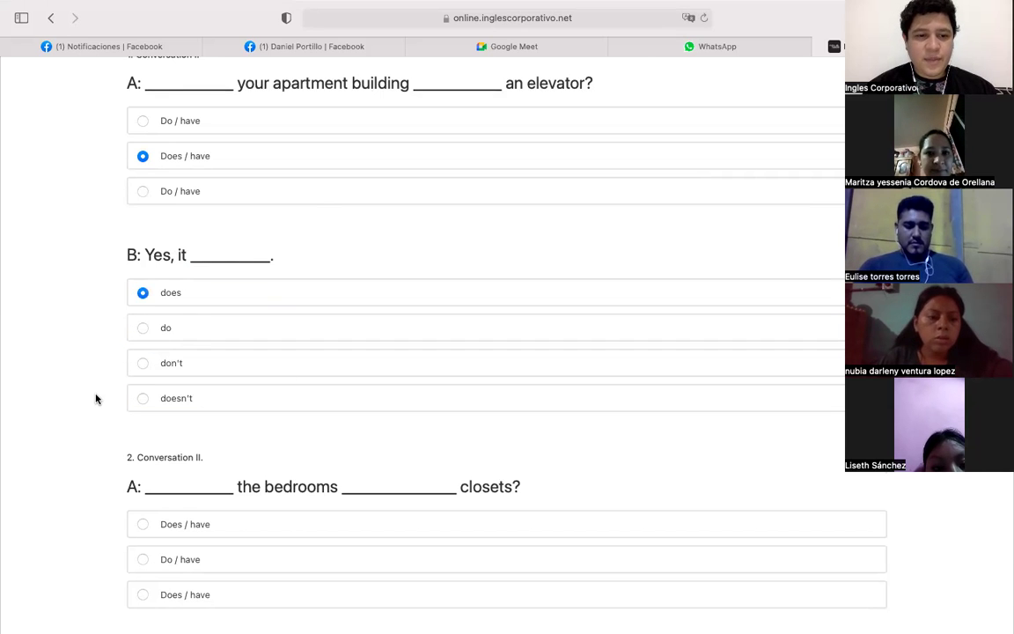
- Highlight parts of "bedrooms" and "closets" in question A of Conversation II and answer the question with "Do / have"
{"action": "scroll", "coordinate": [96, 398], "scroll_direction": "down", "scroll_amount": 5}
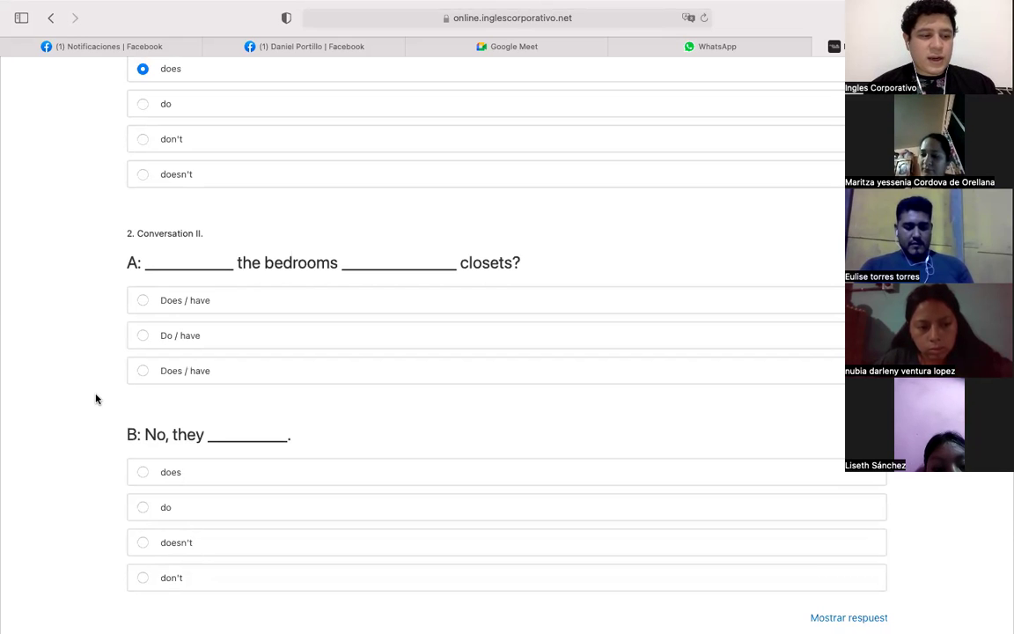
{"action": "scroll", "coordinate": [167, 275], "scroll_direction": "down", "scroll_amount": 2}
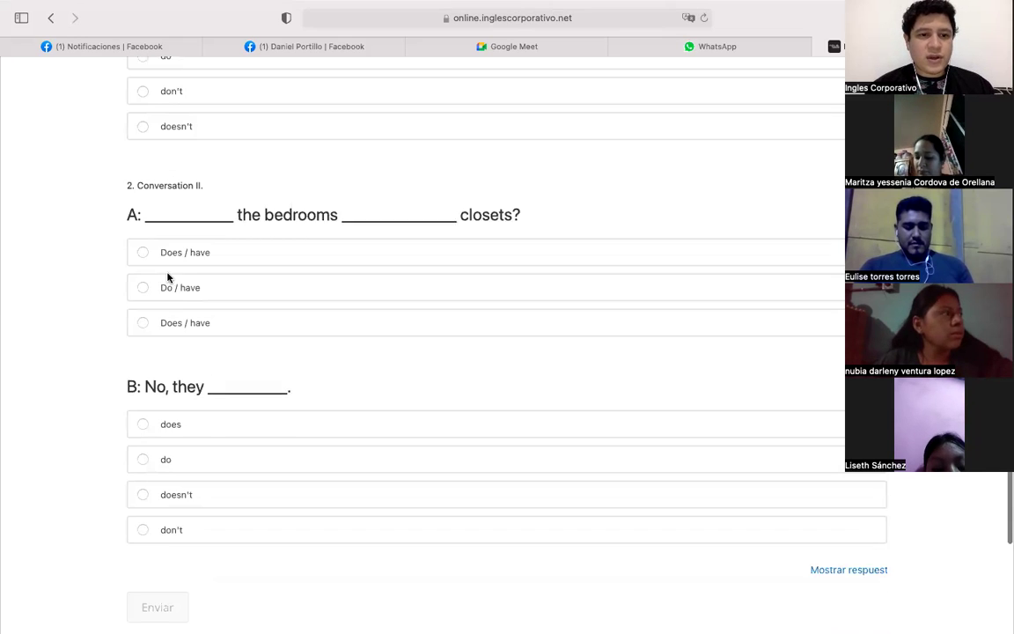
{"action": "left_click_drag", "start_coordinate": [243, 197], "coordinate": [330, 201]}
{"action": "left_click", "coordinate": [338, 200]}
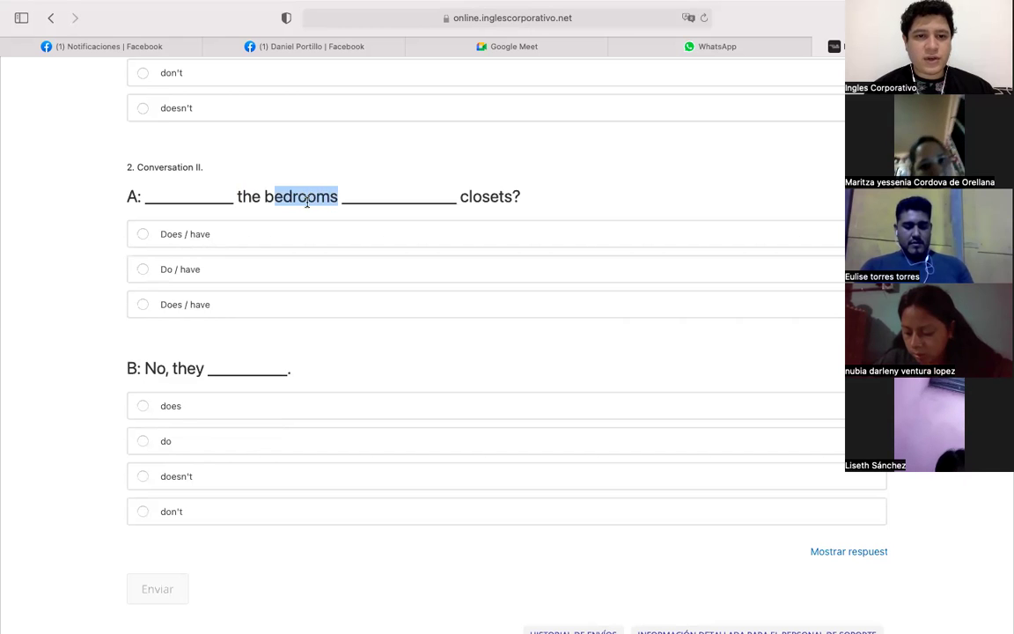
{"action": "left_click", "coordinate": [301, 200]}
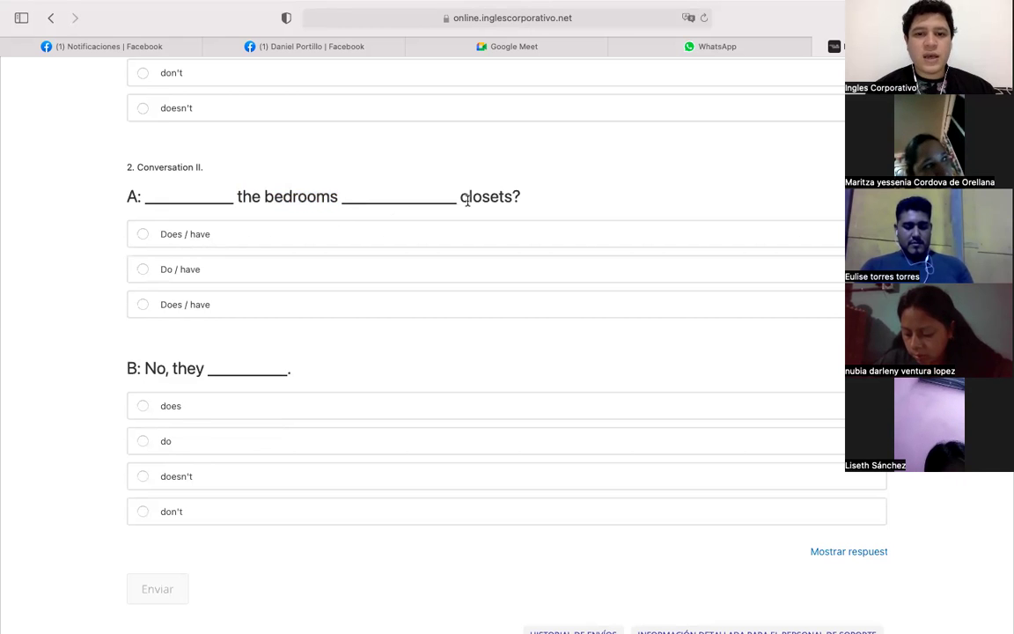
{"action": "left_click_drag", "start_coordinate": [474, 202], "coordinate": [515, 201]}
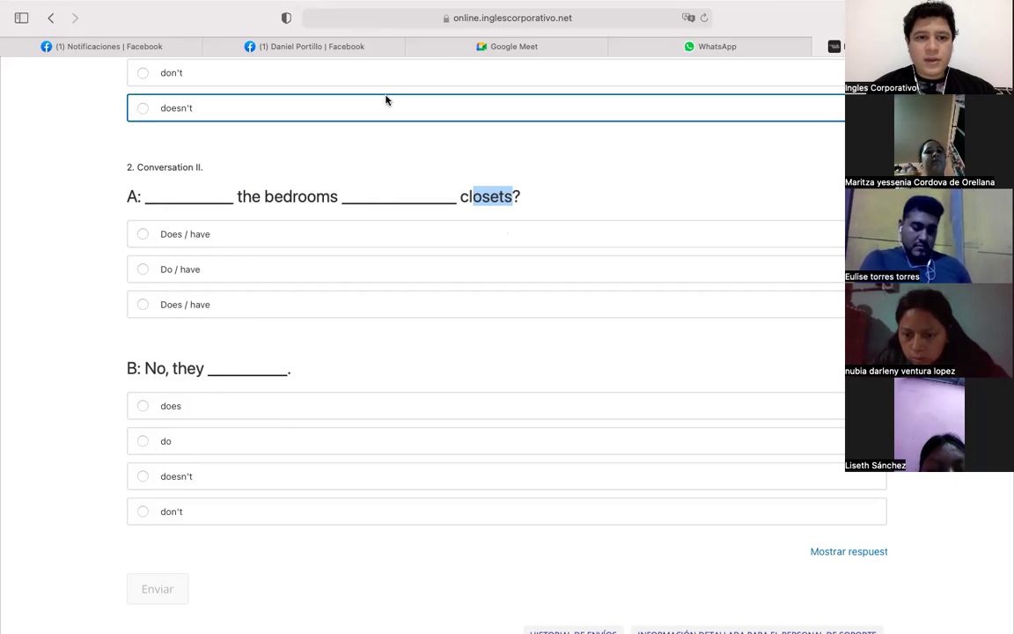
{"action": "left_click", "coordinate": [247, 269]}
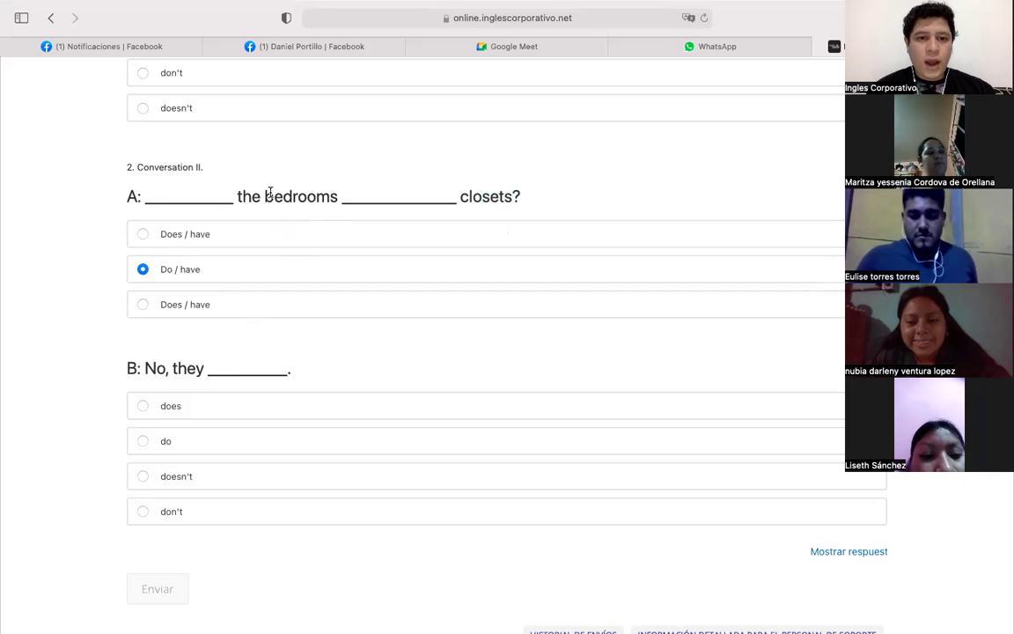
- Highlight "bedrooms" again in question A of Conversation II and look back at Conversation I for comparison
{"action": "double_click", "coordinate": [299, 196]}
{"action": "left_click", "coordinate": [339, 196]}
{"action": "scroll", "coordinate": [338, 197], "scroll_direction": "up", "scroll_amount": 1}
{"action": "scroll", "coordinate": [338, 197], "scroll_direction": "up", "scroll_amount": 5}
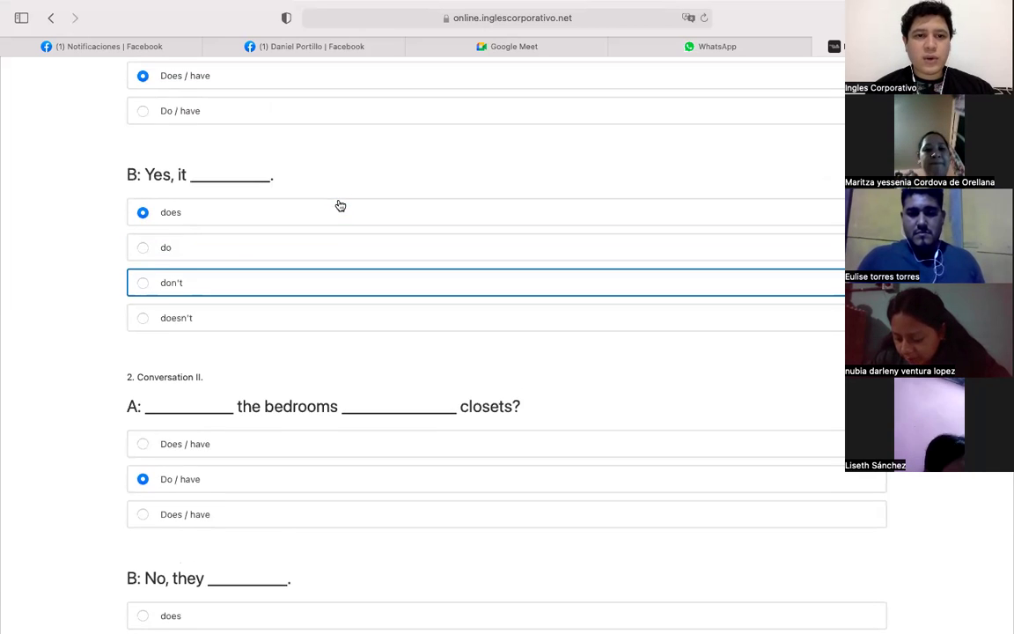
- Highlight "No, they" in reply B of Conversation II and answer it with "don't"
{"action": "scroll", "coordinate": [340, 206], "scroll_direction": "down", "scroll_amount": 7}
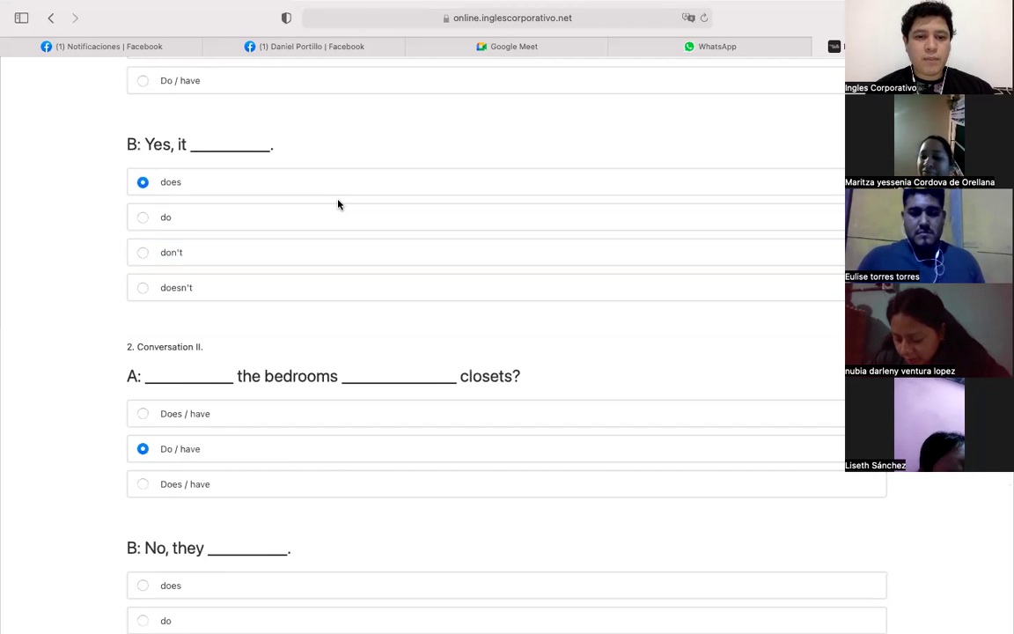
{"action": "scroll", "coordinate": [339, 204], "scroll_direction": "down", "scroll_amount": 2}
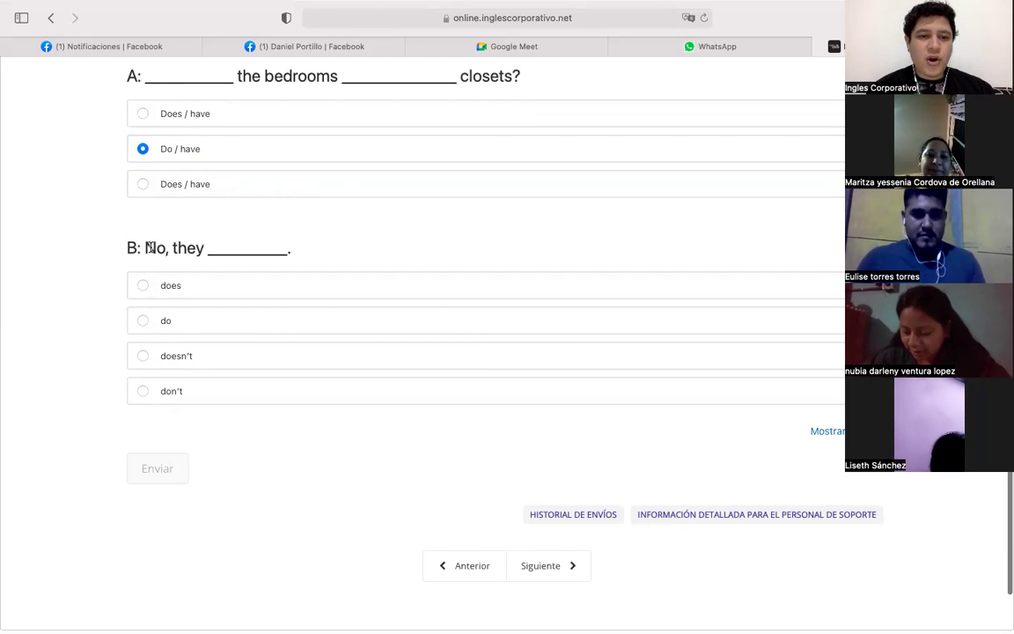
{"action": "left_click_drag", "start_coordinate": [146, 248], "coordinate": [203, 251]}
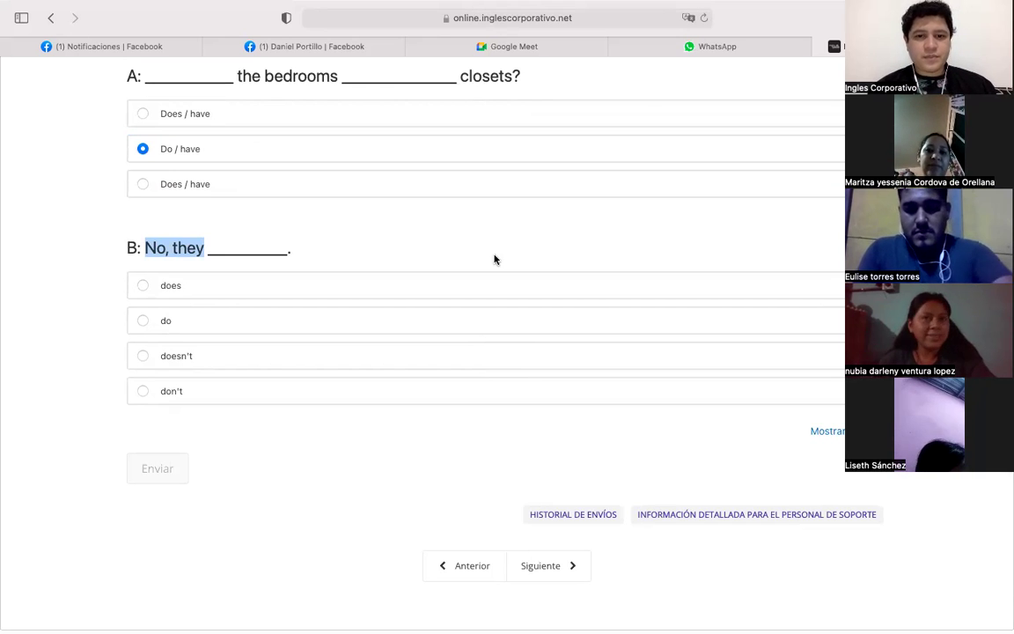
{"action": "left_click", "coordinate": [43, 338]}
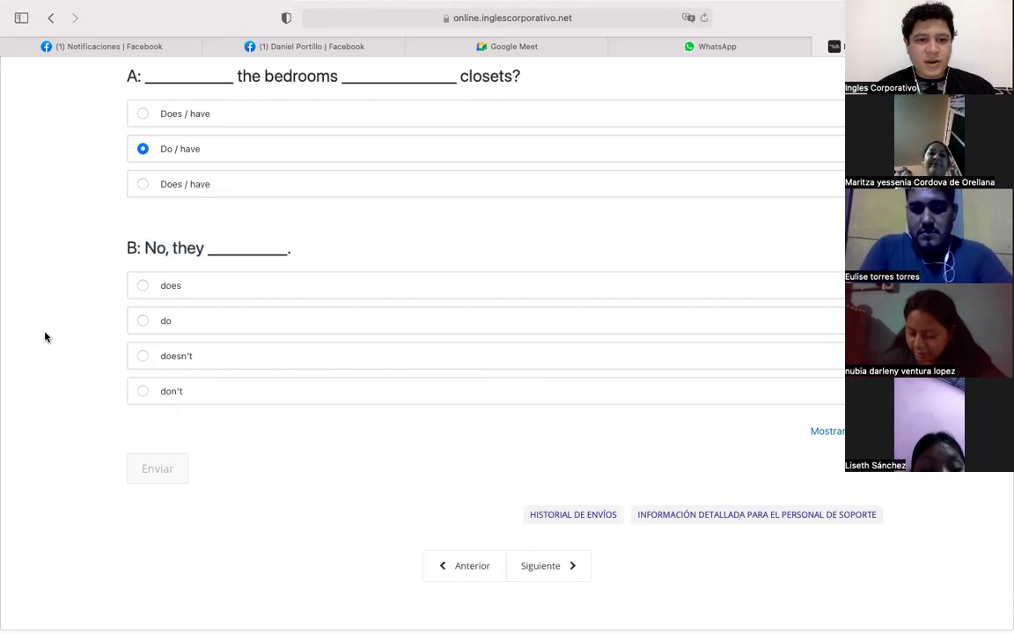
{"action": "left_click", "coordinate": [156, 398]}
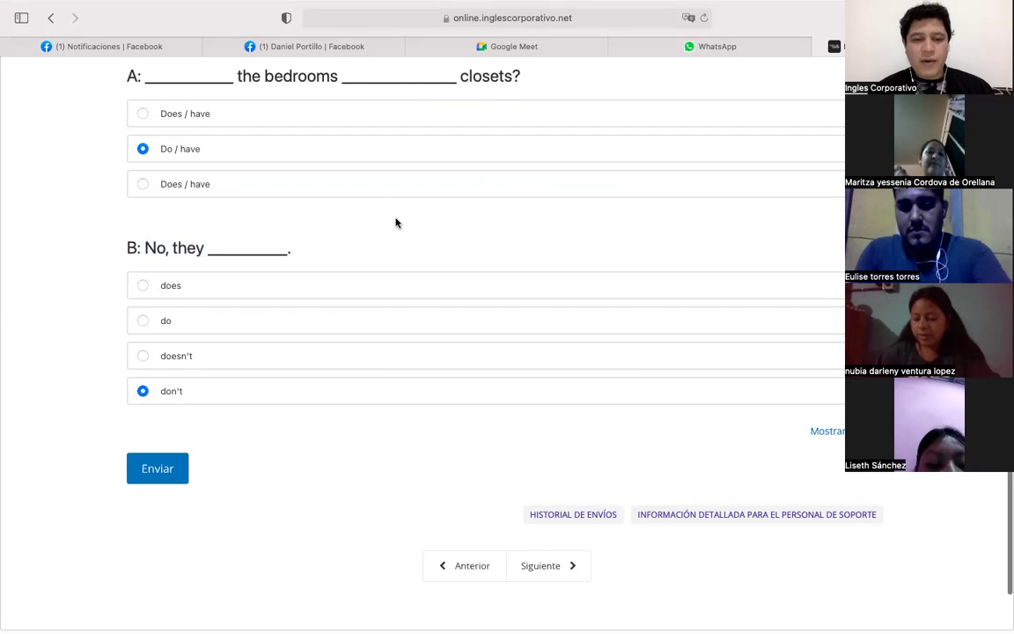
- Revisit the A. Listening exercise and return to B. Complete the conversation
{"action": "scroll", "coordinate": [395, 223], "scroll_direction": "up", "scroll_amount": 10}
{"action": "scroll", "coordinate": [396, 223], "scroll_direction": "up", "scroll_amount": 5}
{"action": "left_click", "coordinate": [194, 235]}
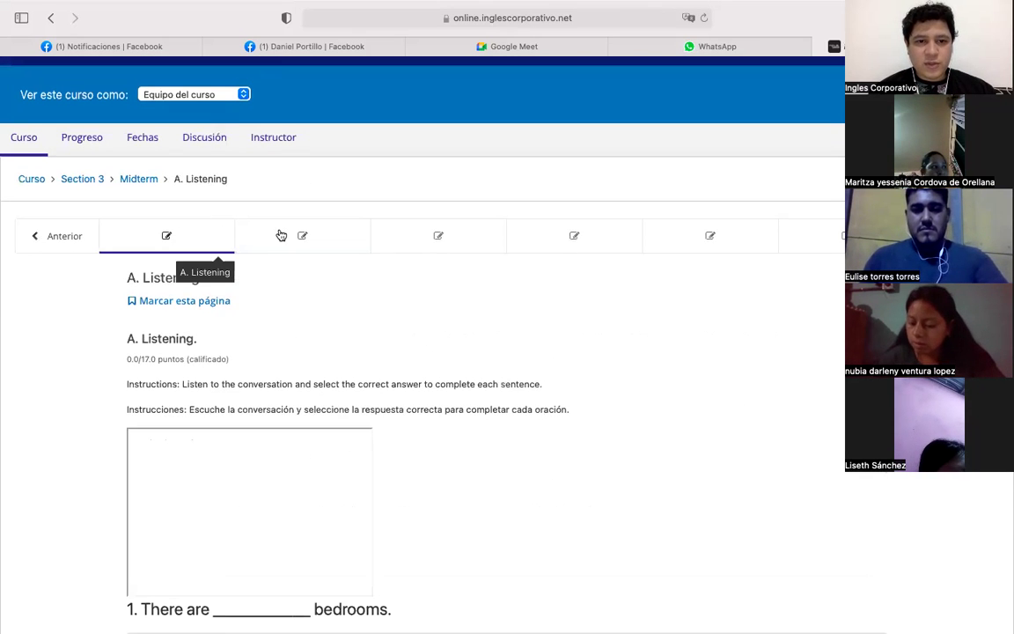
{"action": "left_click", "coordinate": [292, 234]}
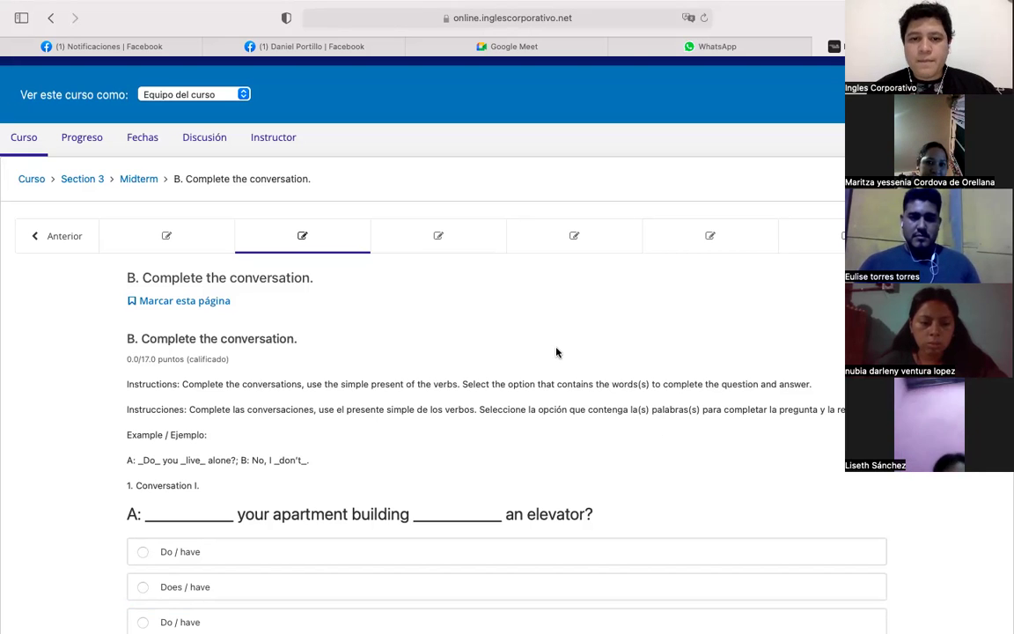
- Go to the C. Unscramble the sentences exercise and look over its three items
{"action": "left_click", "coordinate": [441, 246]}
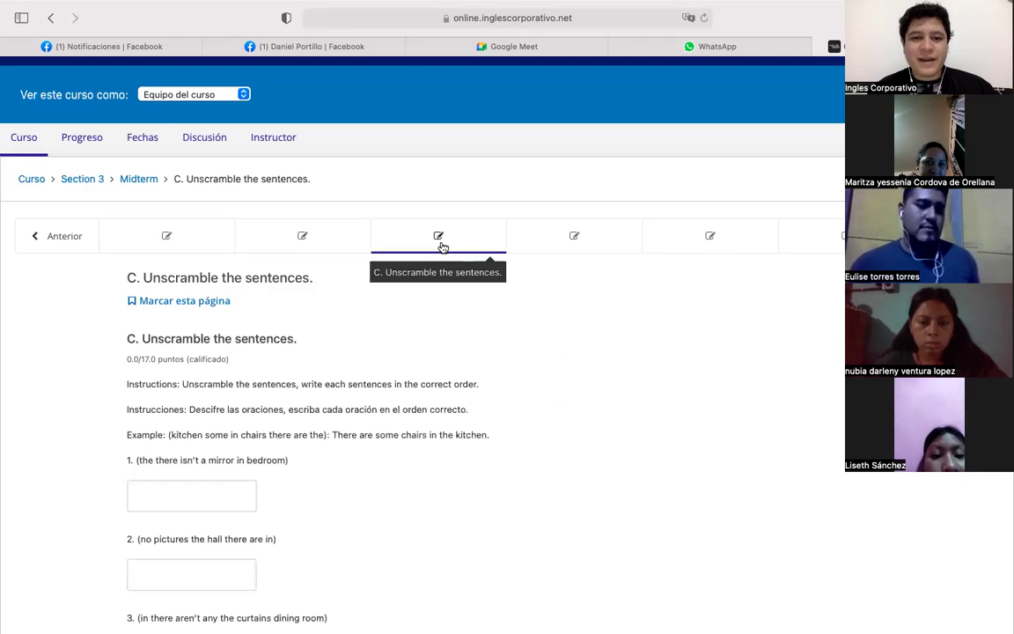
{"action": "scroll", "coordinate": [391, 356], "scroll_direction": "down", "scroll_amount": 3}
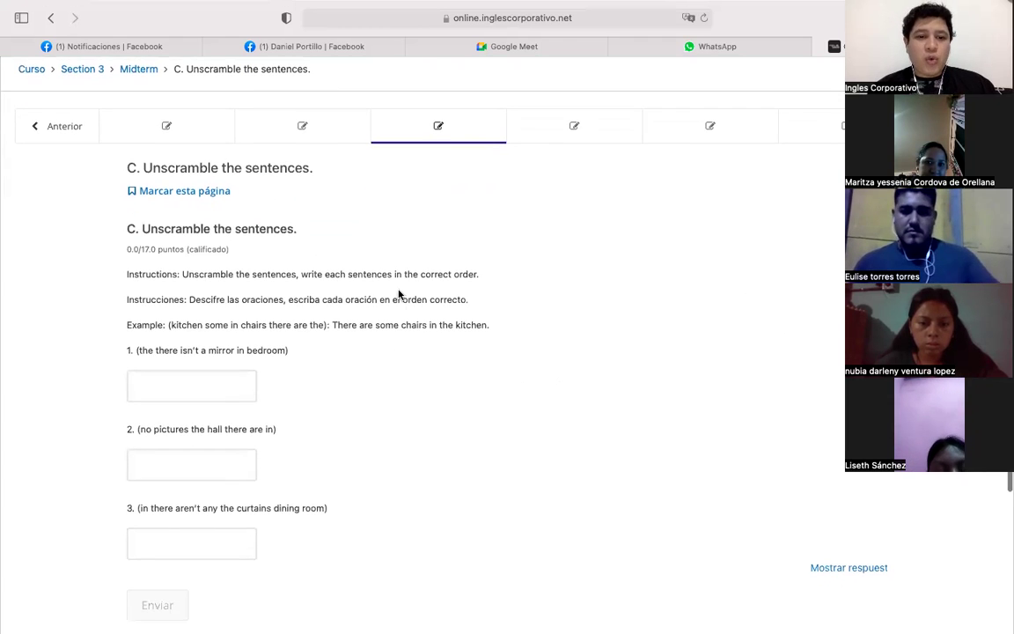
{"action": "scroll", "coordinate": [395, 292], "scroll_direction": "down", "scroll_amount": 2}
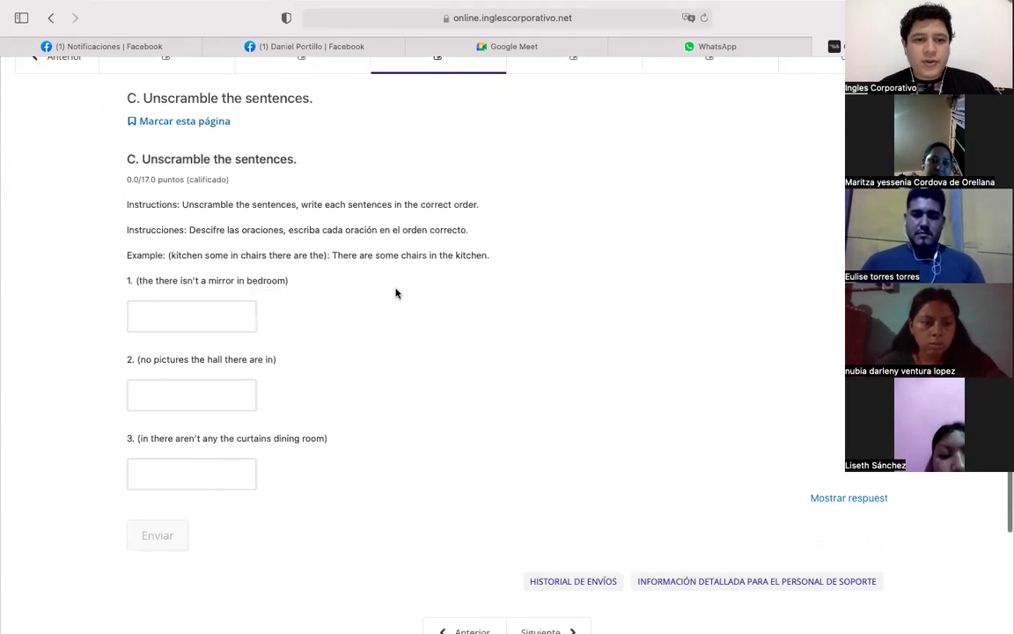
{"action": "scroll", "coordinate": [396, 292], "scroll_direction": "up", "scroll_amount": 1}
{"action": "scroll", "coordinate": [395, 293], "scroll_direction": "down", "scroll_amount": 3}
{"action": "scroll", "coordinate": [395, 292], "scroll_direction": "up", "scroll_amount": 3}
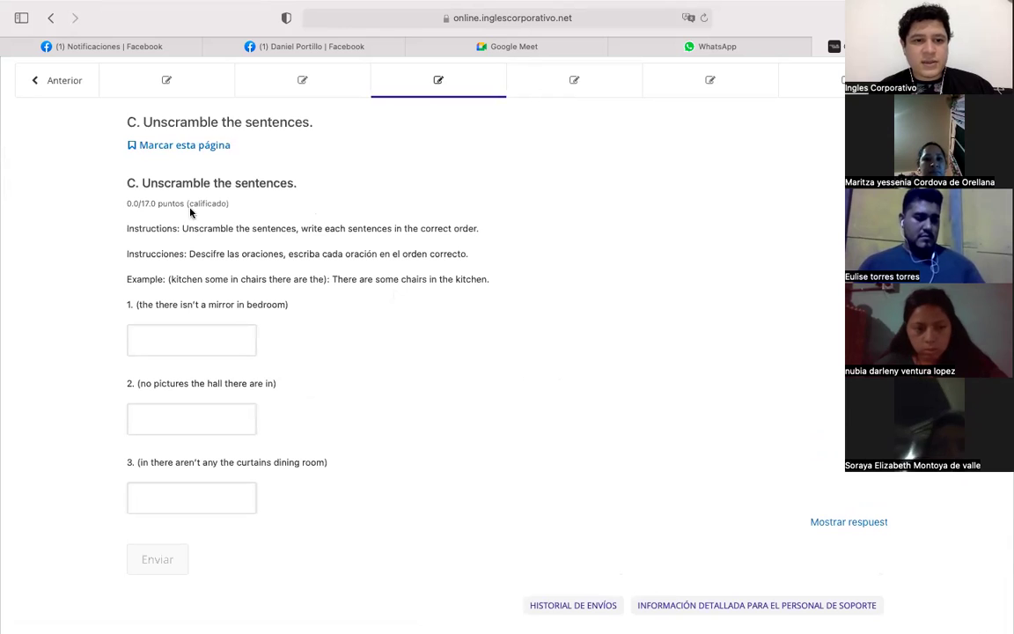
- Highlight the English instructions of exercise C, the example's scrambled words and its solution for reading, clearing each highlight
{"action": "left_click_drag", "start_coordinate": [125, 229], "coordinate": [482, 229]}
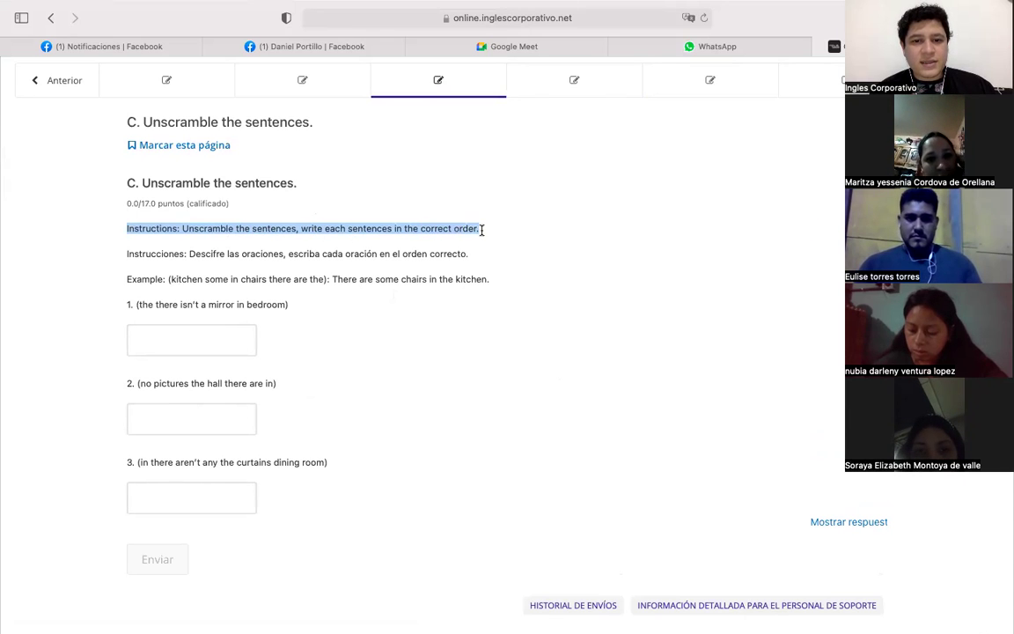
{"action": "left_click", "coordinate": [294, 256]}
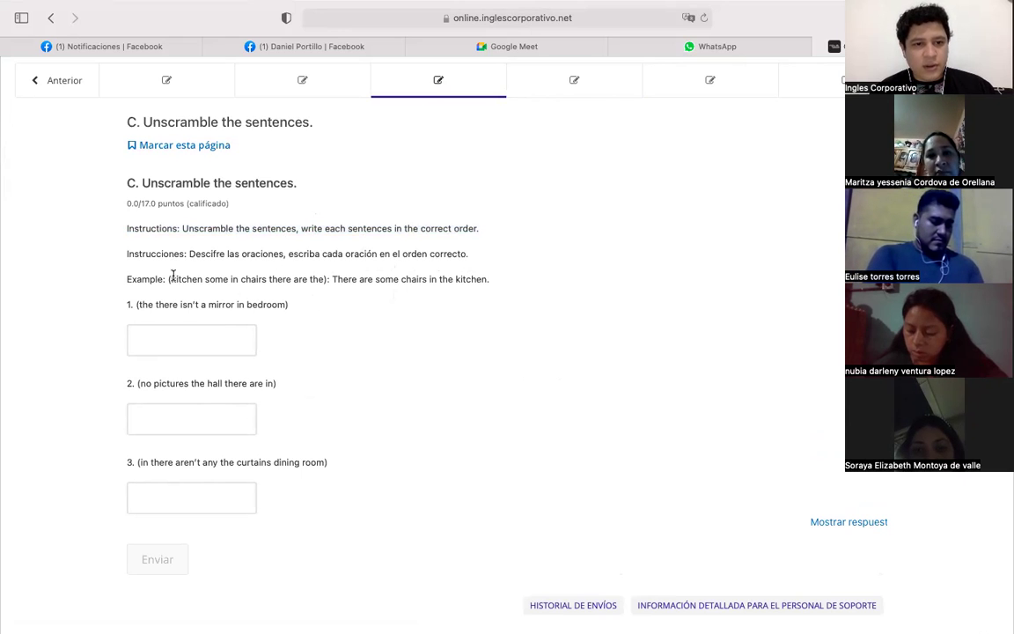
{"action": "left_click_drag", "start_coordinate": [169, 278], "coordinate": [326, 281]}
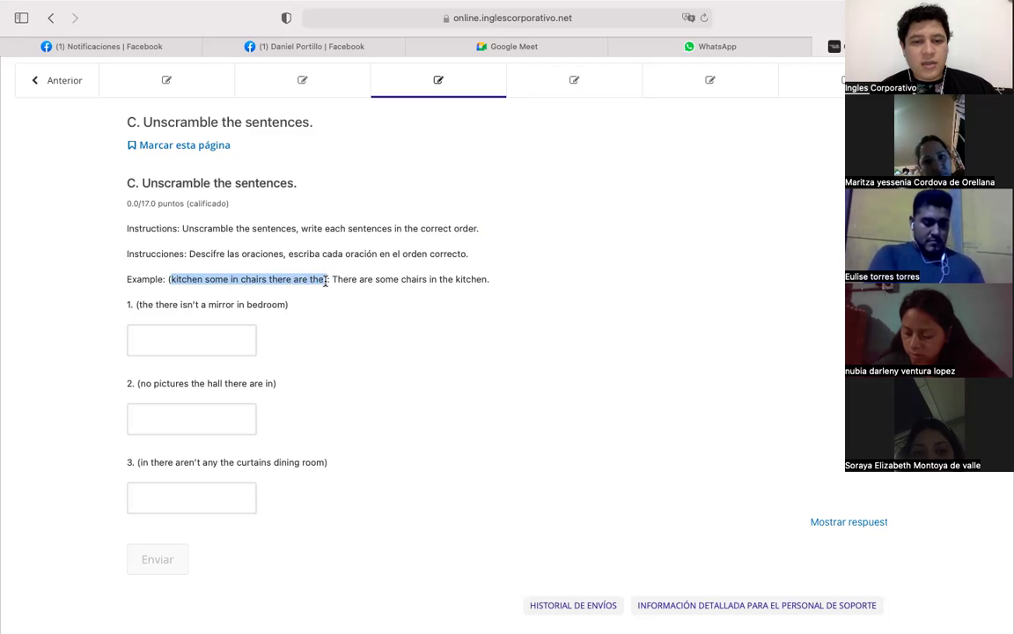
{"action": "left_click", "coordinate": [325, 280]}
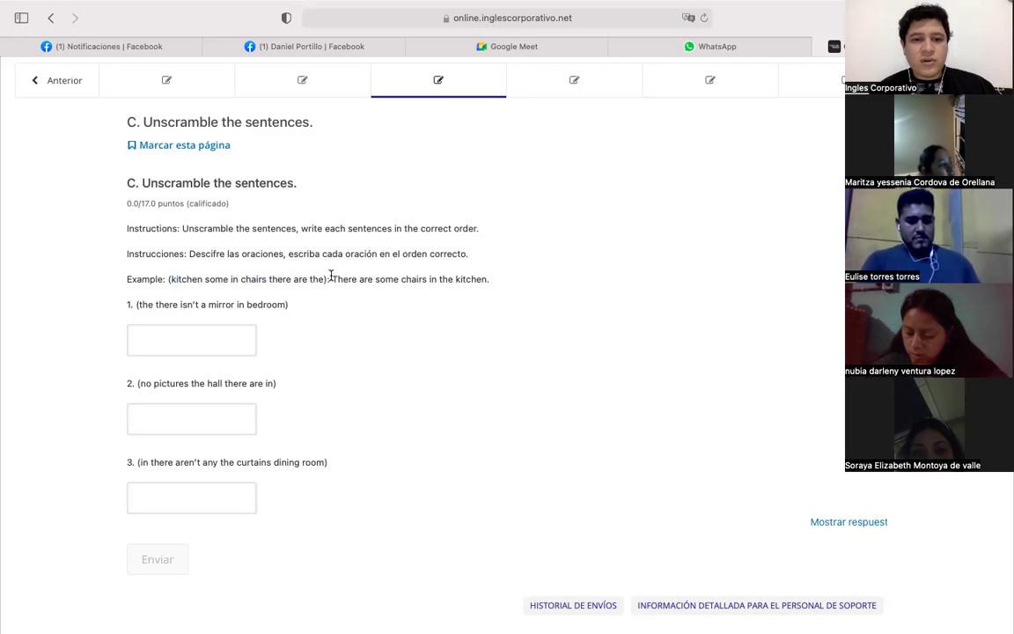
{"action": "left_click_drag", "start_coordinate": [333, 279], "coordinate": [492, 277]}
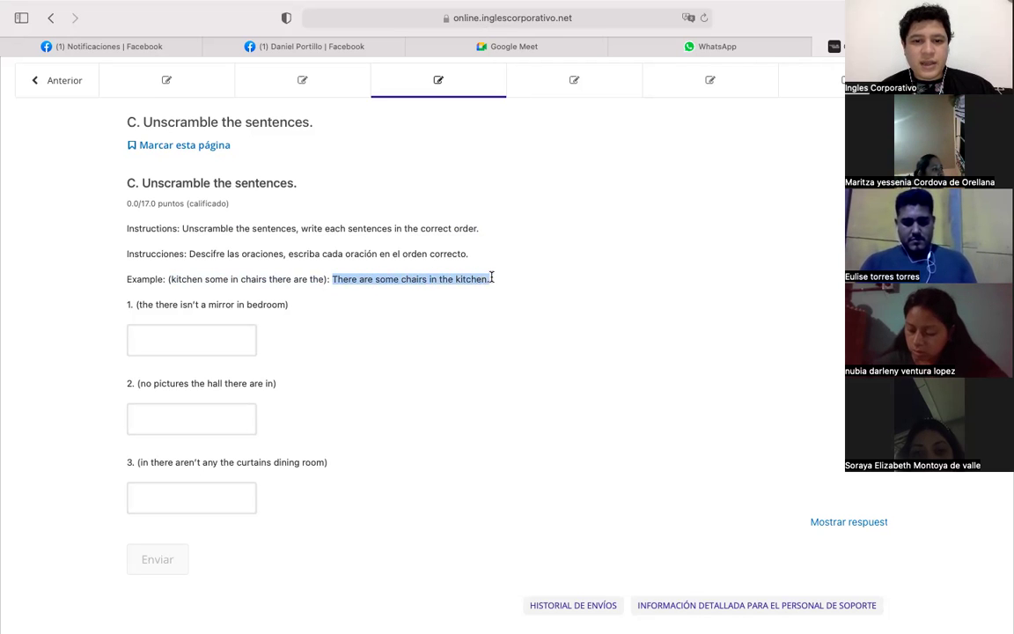
{"action": "left_click", "coordinate": [457, 294]}
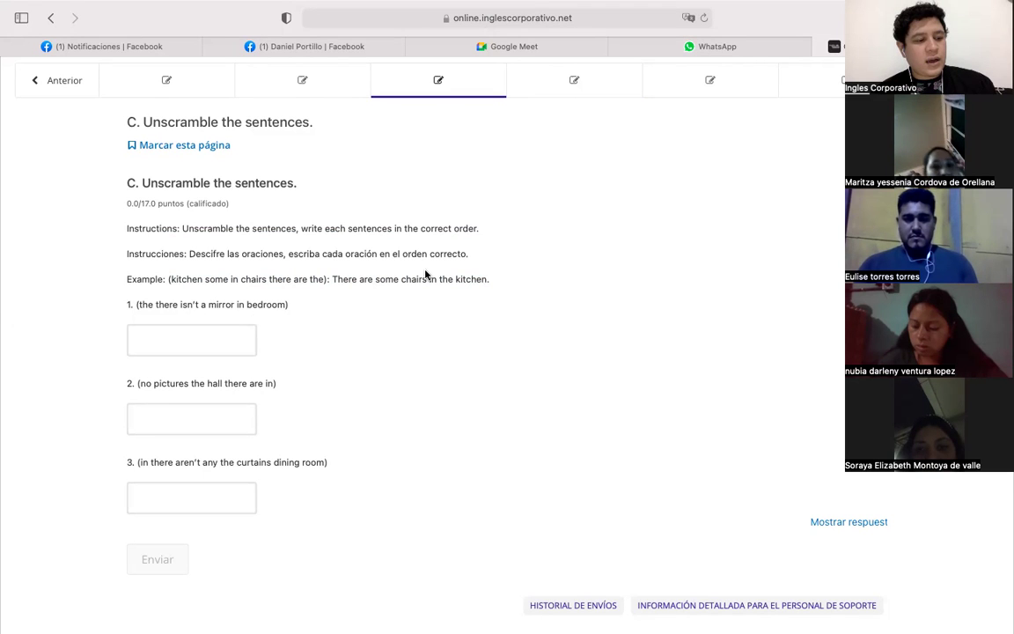
- Highlight the scrambled words of items 1, 2 and 3 in order to present each sentence
{"action": "left_click", "coordinate": [219, 342]}
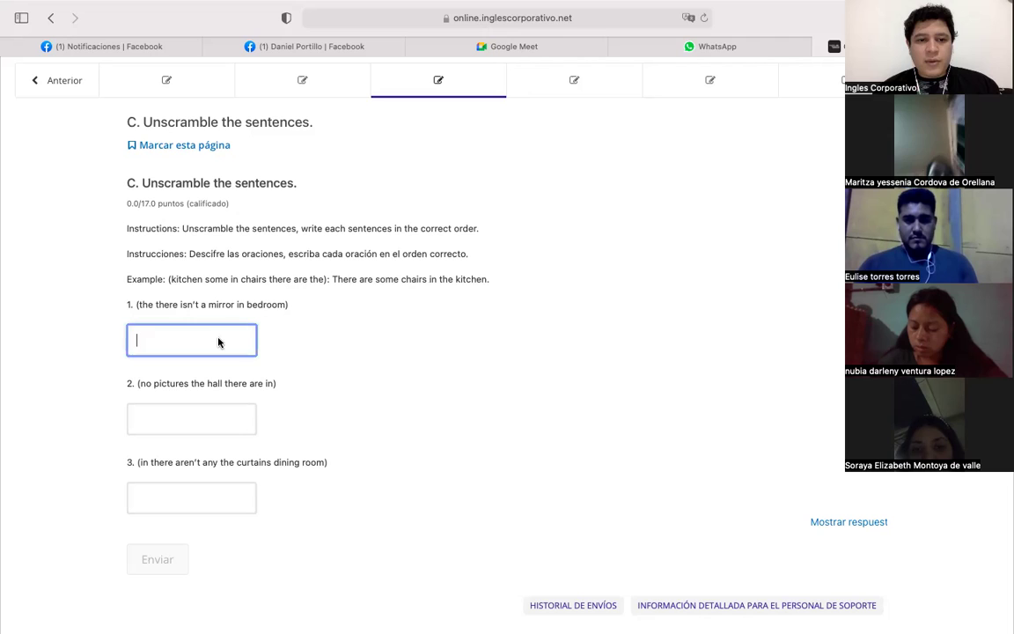
{"action": "left_click", "coordinate": [296, 306]}
{"action": "left_click_drag", "start_coordinate": [290, 304], "coordinate": [140, 310]}
{"action": "left_click", "coordinate": [218, 338]}
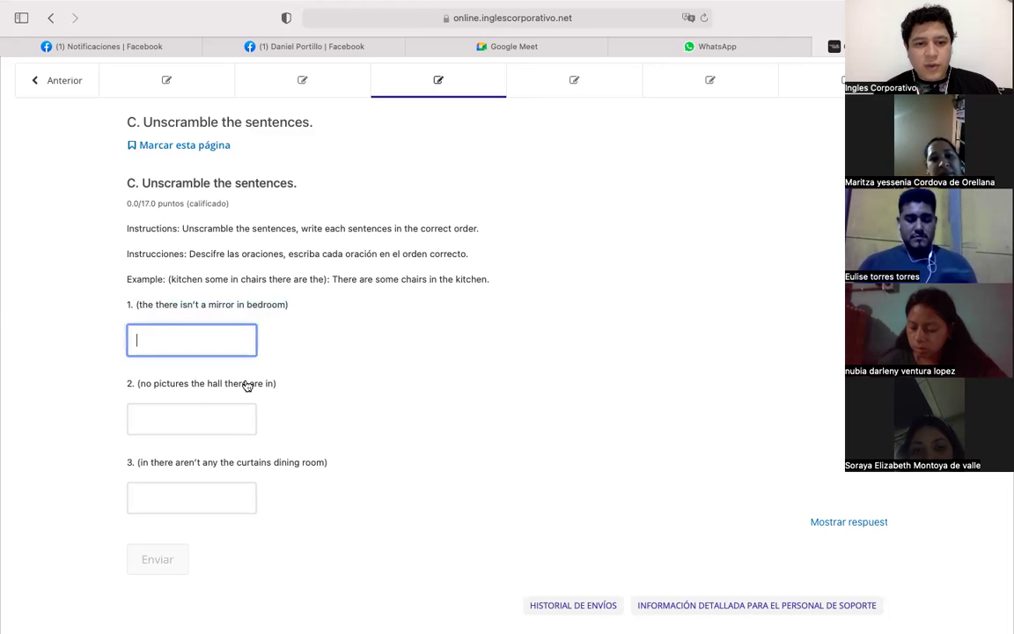
{"action": "left_click_drag", "start_coordinate": [280, 384], "coordinate": [171, 413]}
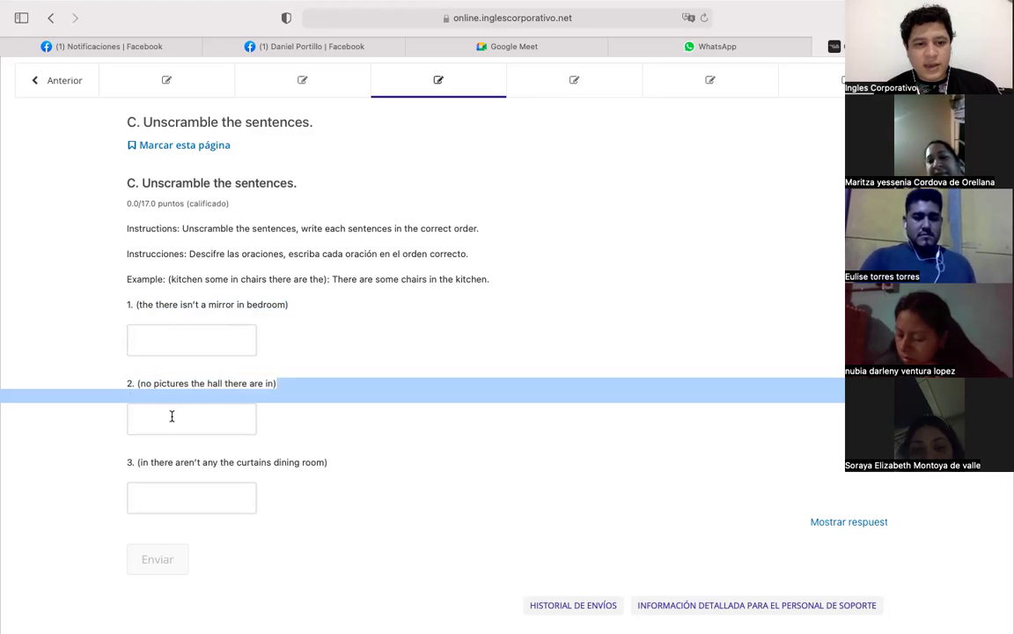
{"action": "left_click_drag", "start_coordinate": [140, 462], "coordinate": [330, 461]}
{"action": "left_click", "coordinate": [302, 467]}
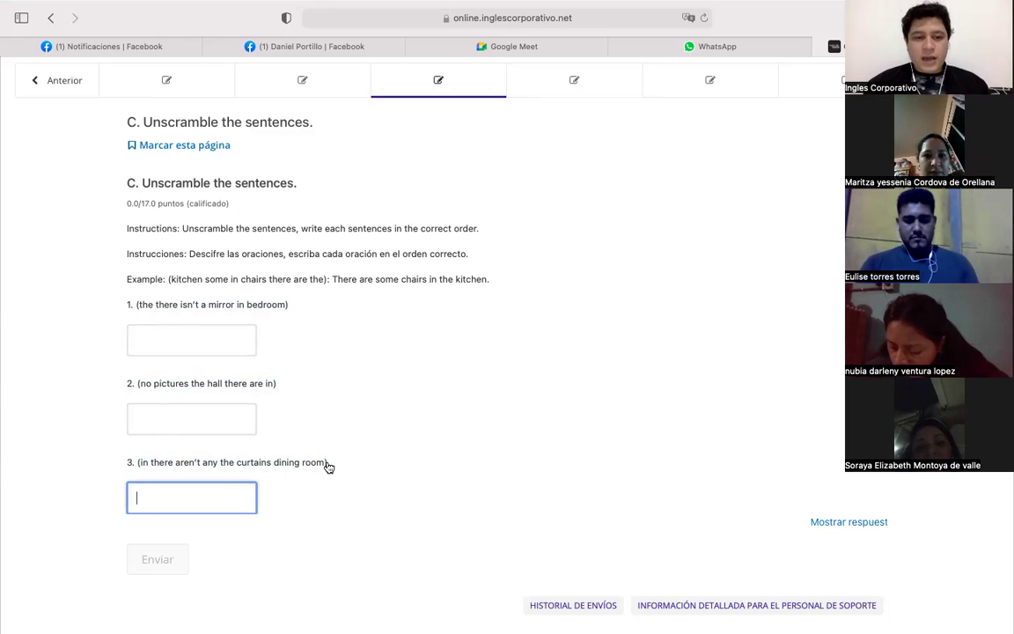
- Go back over the scrambled sentences from item 3 to item 1, highlighting items 3 and 2
{"action": "left_click_drag", "start_coordinate": [327, 464], "coordinate": [134, 462]}
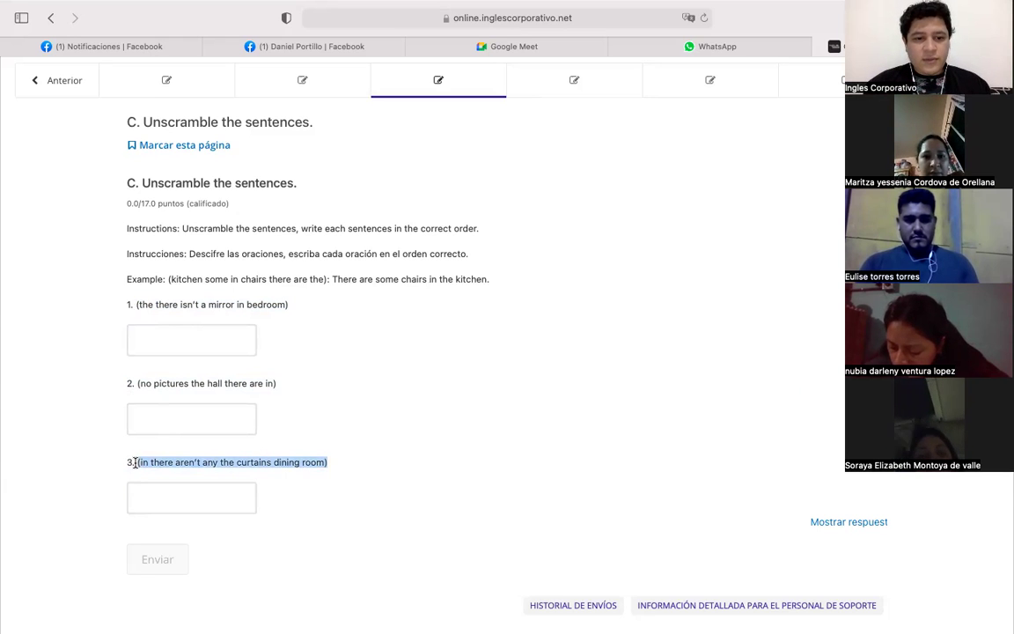
{"action": "left_click", "coordinate": [134, 462]}
{"action": "left_click_drag", "start_coordinate": [283, 385], "coordinate": [143, 383]}
{"action": "left_click", "coordinate": [129, 385]}
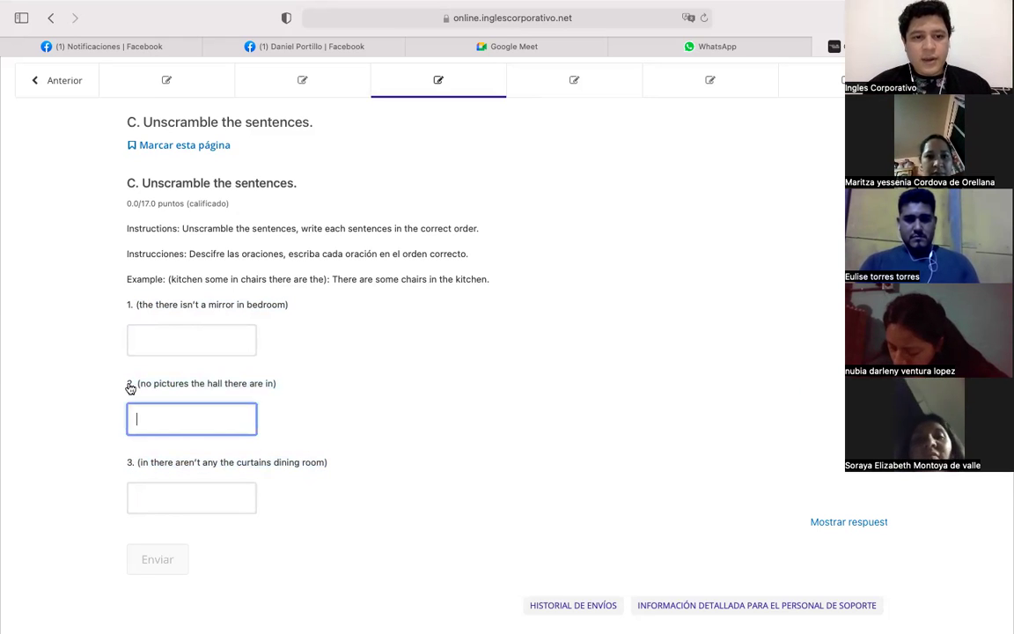
{"action": "left_click", "coordinate": [275, 303]}
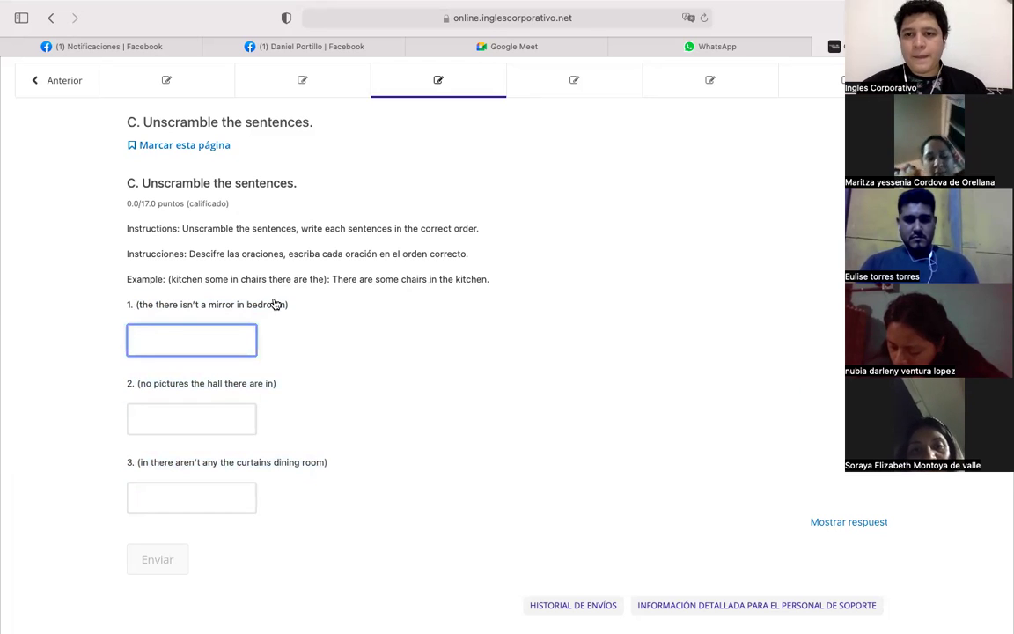
{"action": "left_click", "coordinate": [292, 308]}
{"action": "left_click", "coordinate": [331, 257]}
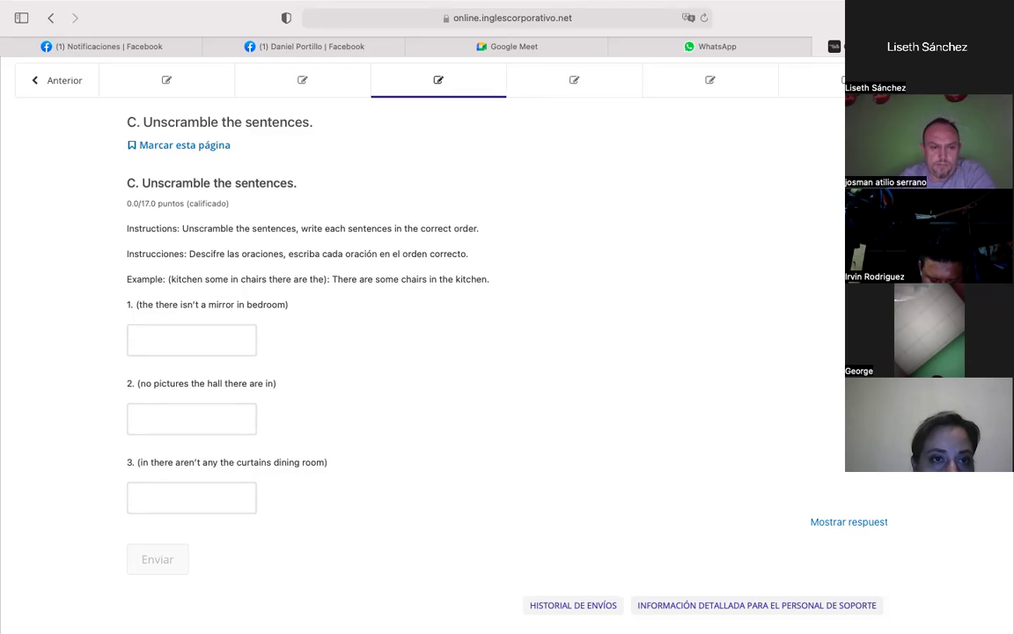
- Highlight the scrambled words "the there isn't a mirror in bedroom" of item 1 for reading
{"action": "key", "text": "Tab"}
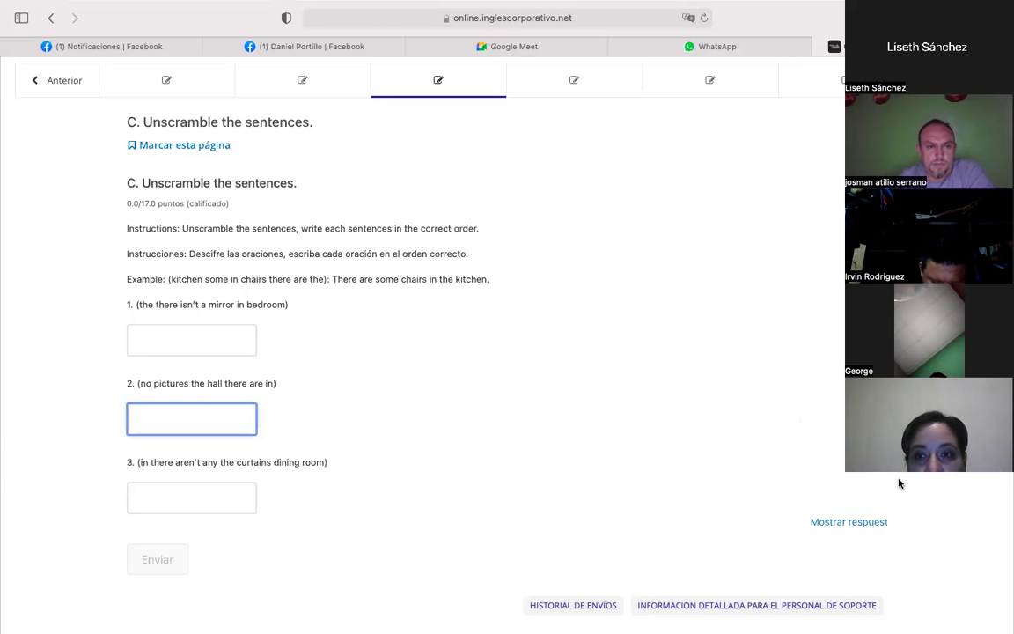
{"action": "left_click_drag", "start_coordinate": [138, 306], "coordinate": [293, 308]}
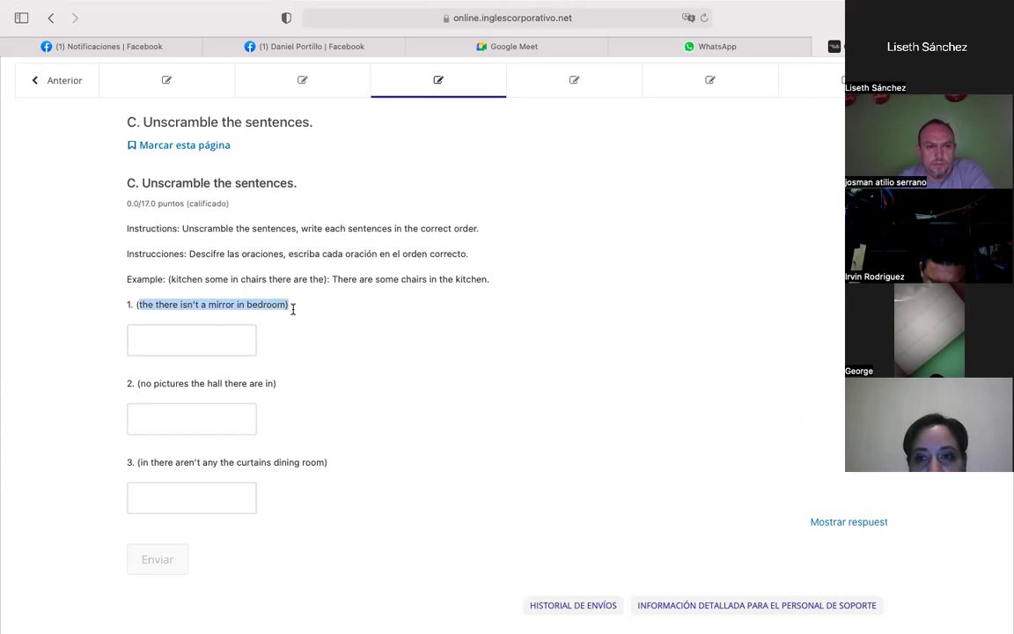
- Answer item 1 with "There isn't a mirror in the bedroom" and highlight the written sentence for review
{"action": "left_click", "coordinate": [202, 330]}
{"action": "left_click_drag", "start_coordinate": [141, 308], "coordinate": [274, 310]}
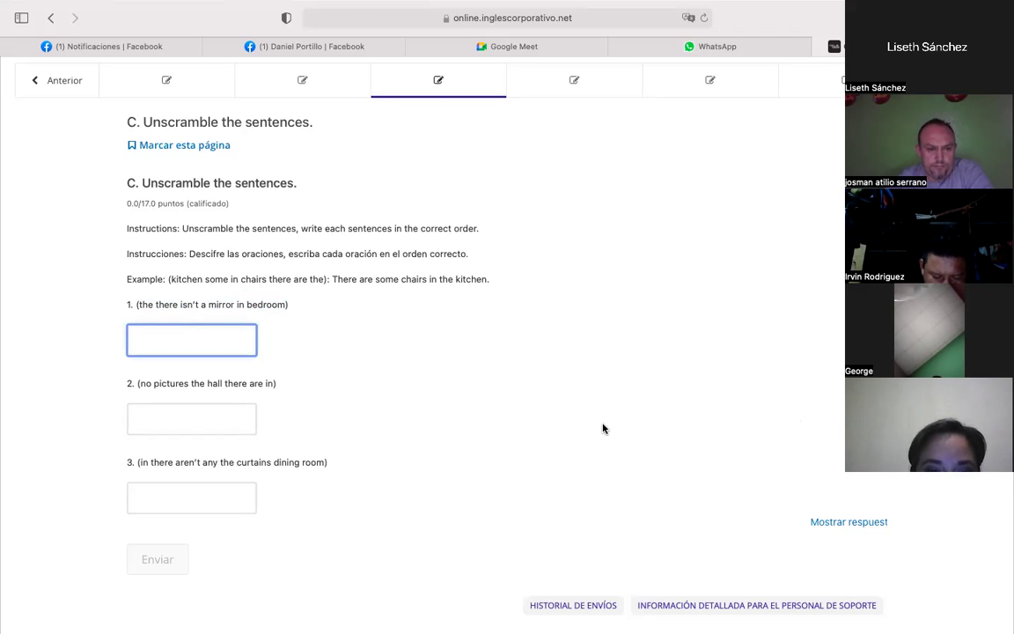
{"action": "type", "text": "There isn't"}
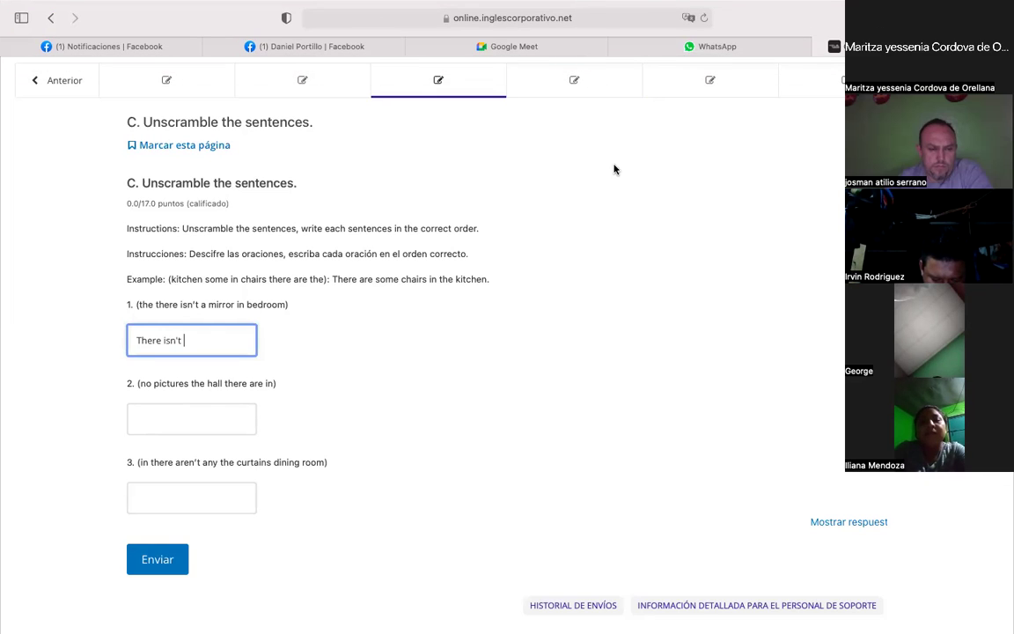
{"action": "type", "text": "a m"}
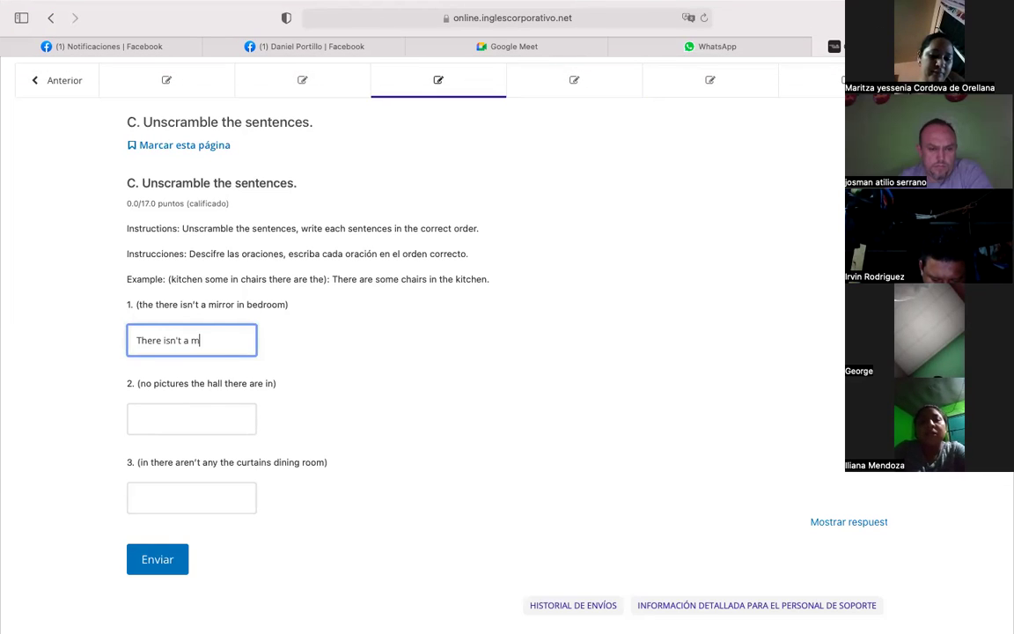
{"action": "type", "text": "irror in the"}
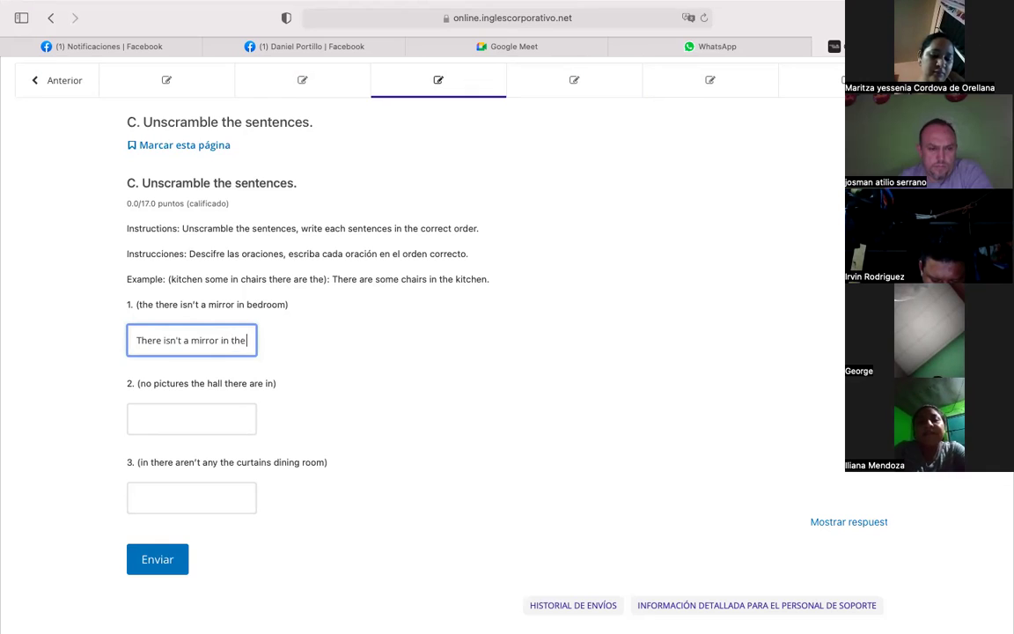
{"action": "type", "text": " bedroom"}
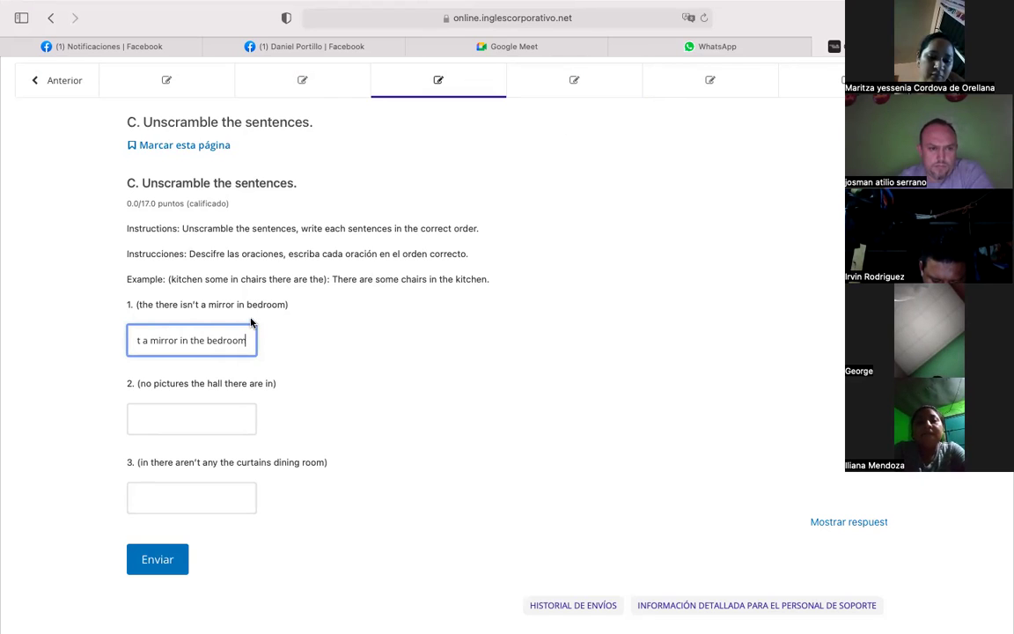
{"action": "left_click_drag", "start_coordinate": [244, 335], "coordinate": [132, 342]}
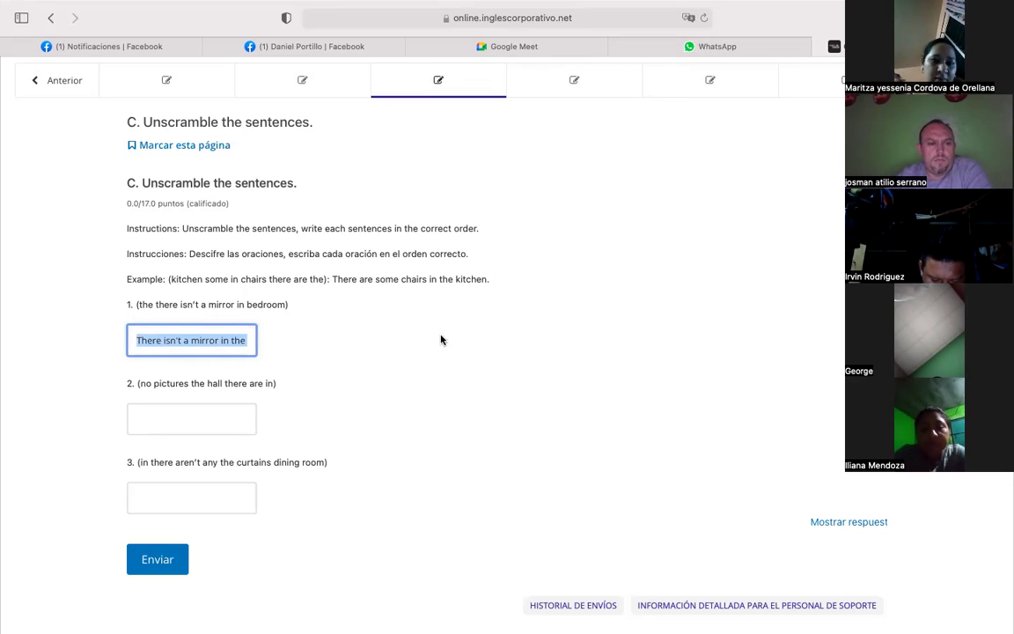
- Highlight the scrambled words of item 2 and answer it with "there are no pictures in the hall"
{"action": "left_click", "coordinate": [215, 412]}
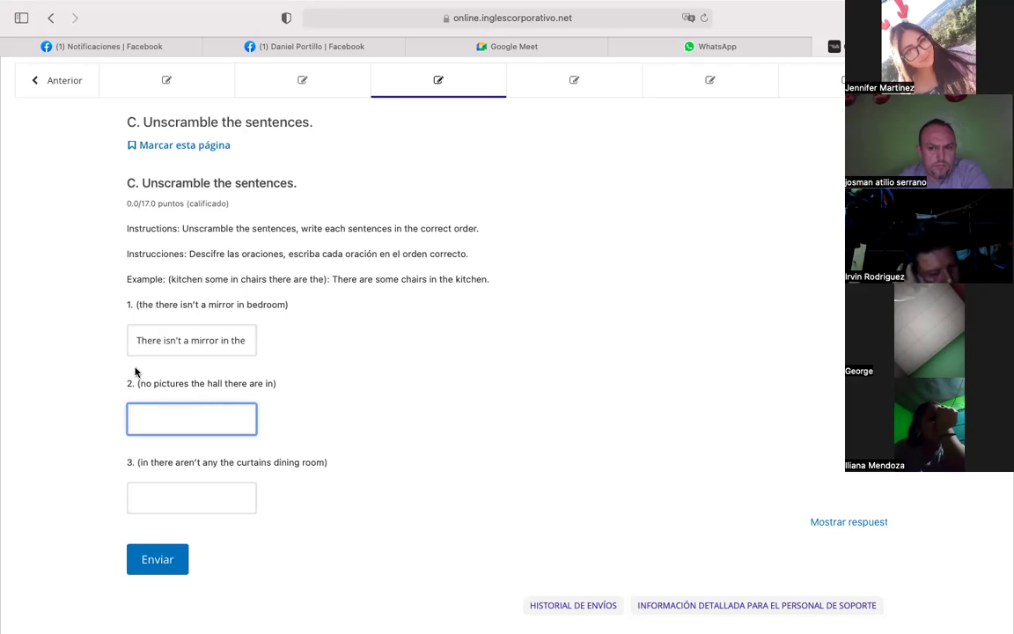
{"action": "left_click_drag", "start_coordinate": [139, 385], "coordinate": [277, 387]}
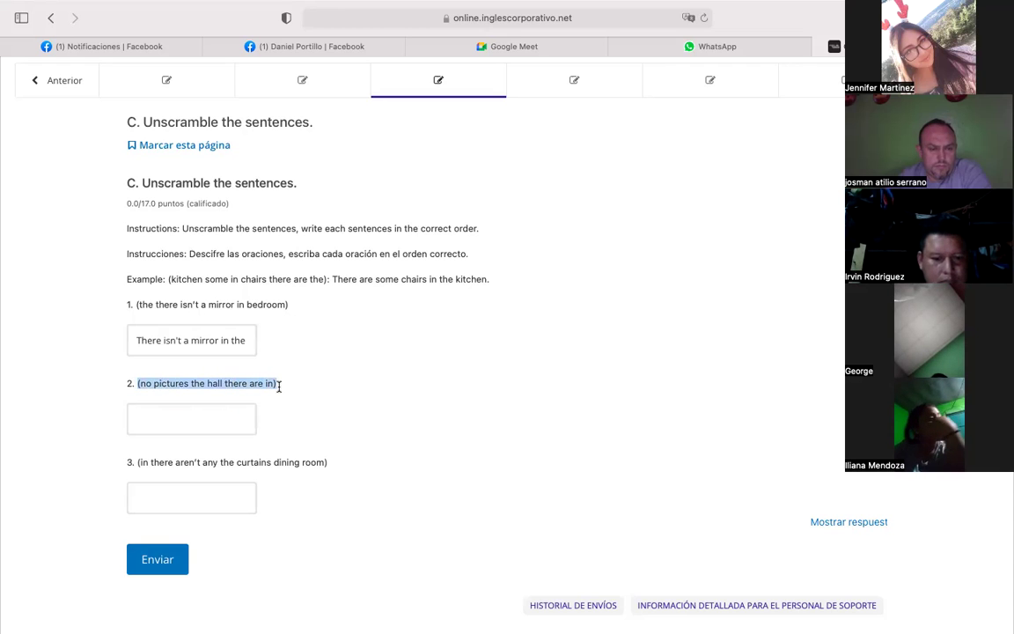
{"action": "left_click", "coordinate": [221, 418]}
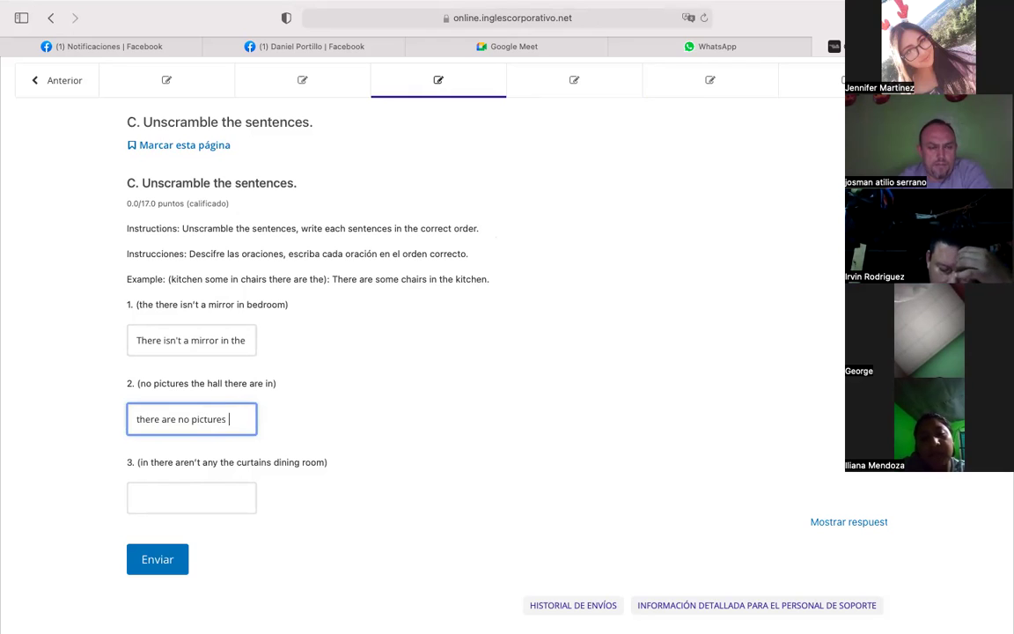
{"action": "type", "text": "in the hall"}
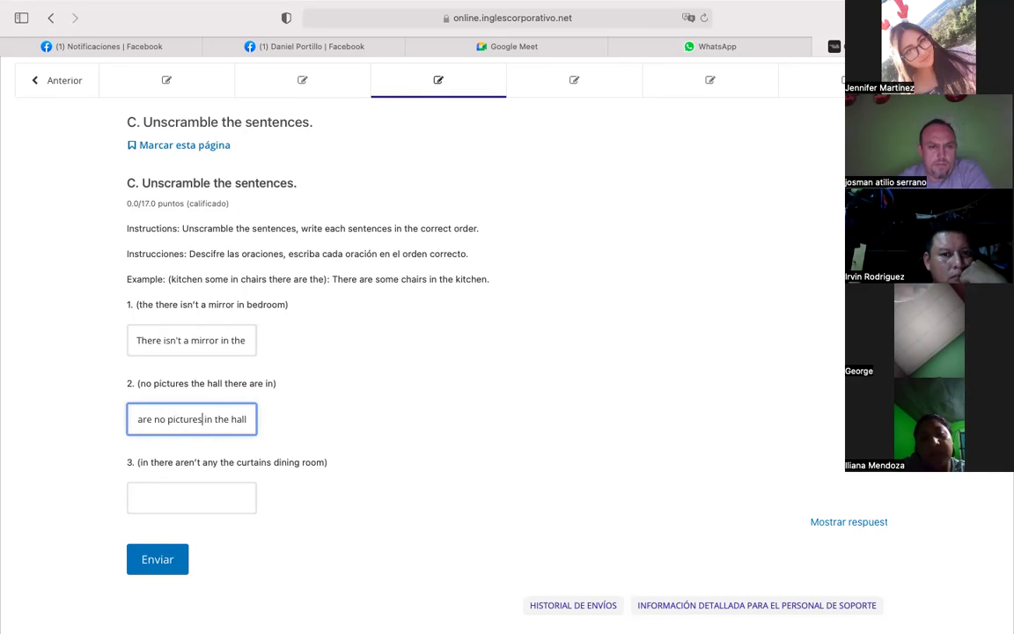
- Capitalize the first word of item 2's answer to "There" and check the end of the sentence
{"action": "left_click", "coordinate": [137, 419]}
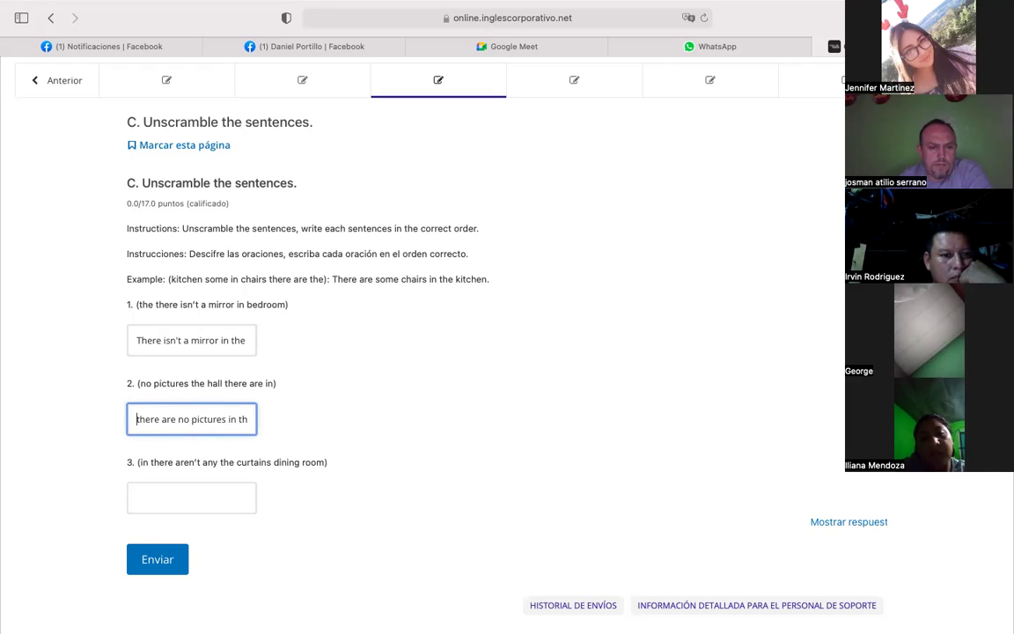
{"action": "key", "text": "Delete"}
{"action": "type", "text": "T"}
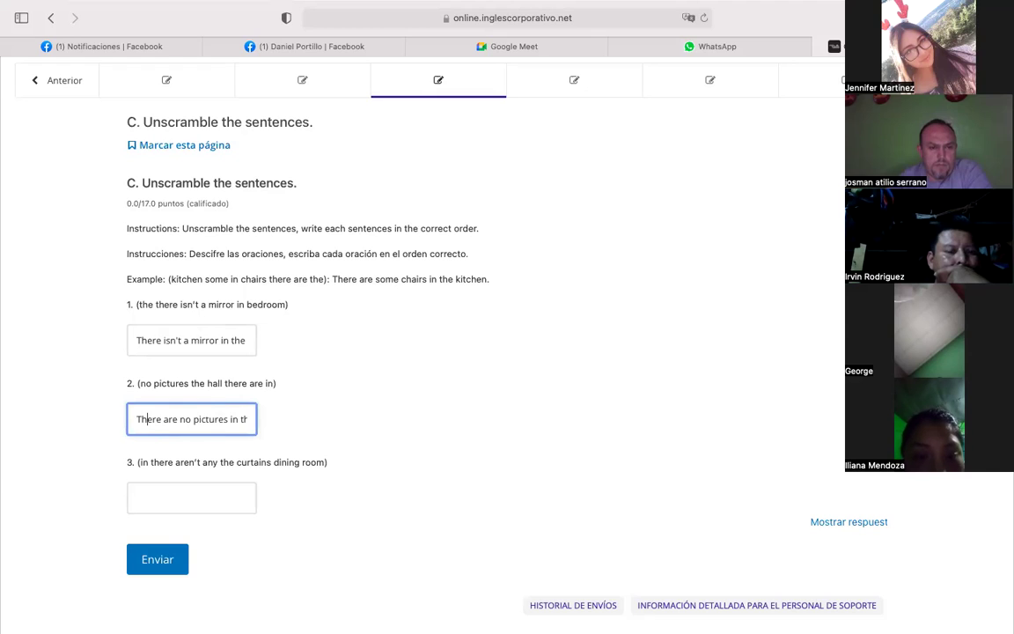
{"action": "type", "text": "e hall"}
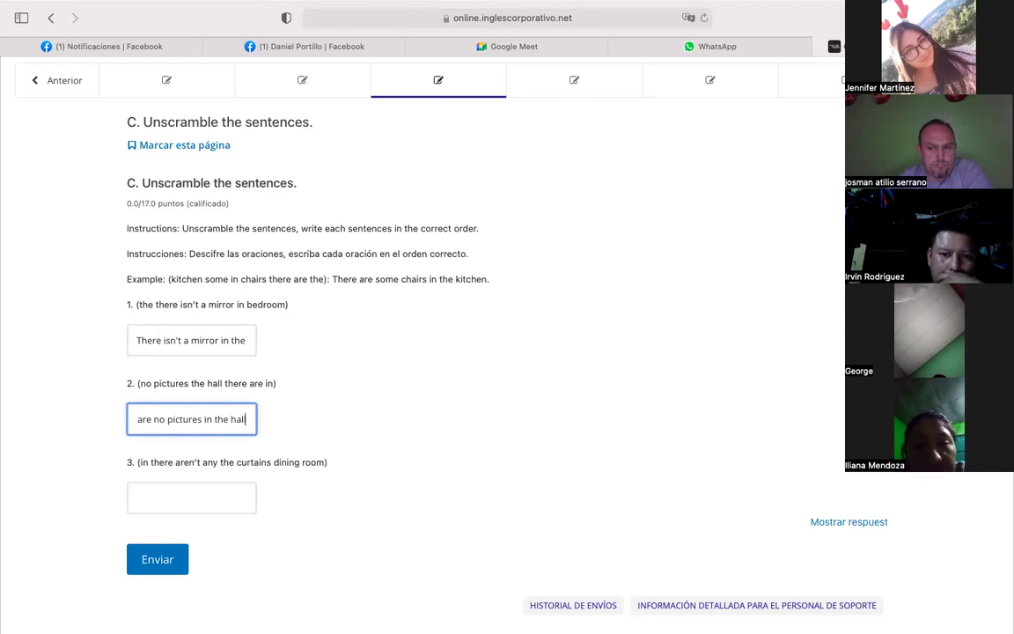
{"action": "right_click", "coordinate": [196, 424]}
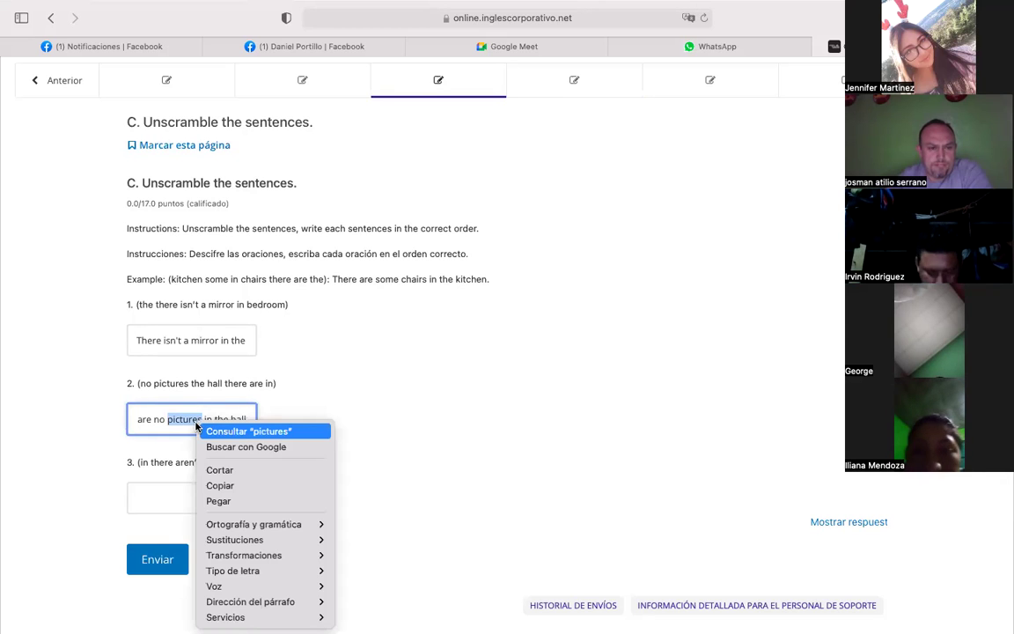
{"action": "left_click", "coordinate": [343, 376]}
{"action": "left_click", "coordinate": [242, 418]}
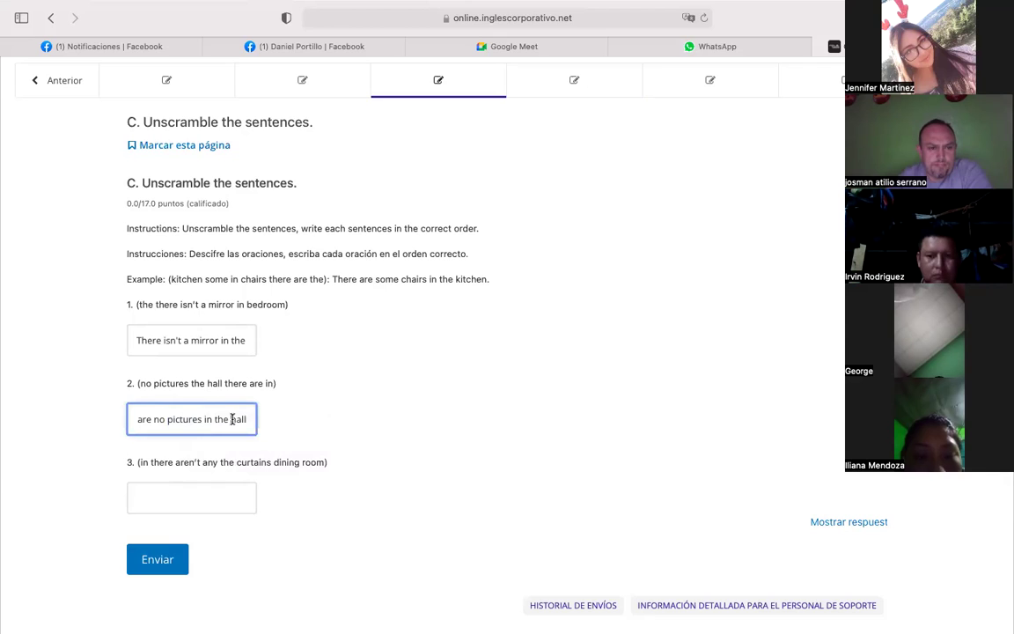
- Highlight the scrambled words "in there aren't any the curtains dining room" of item 3 for reading
{"action": "left_click", "coordinate": [148, 457]}
{"action": "triple_click", "coordinate": [148, 458]}
{"action": "key", "text": "Tab"}
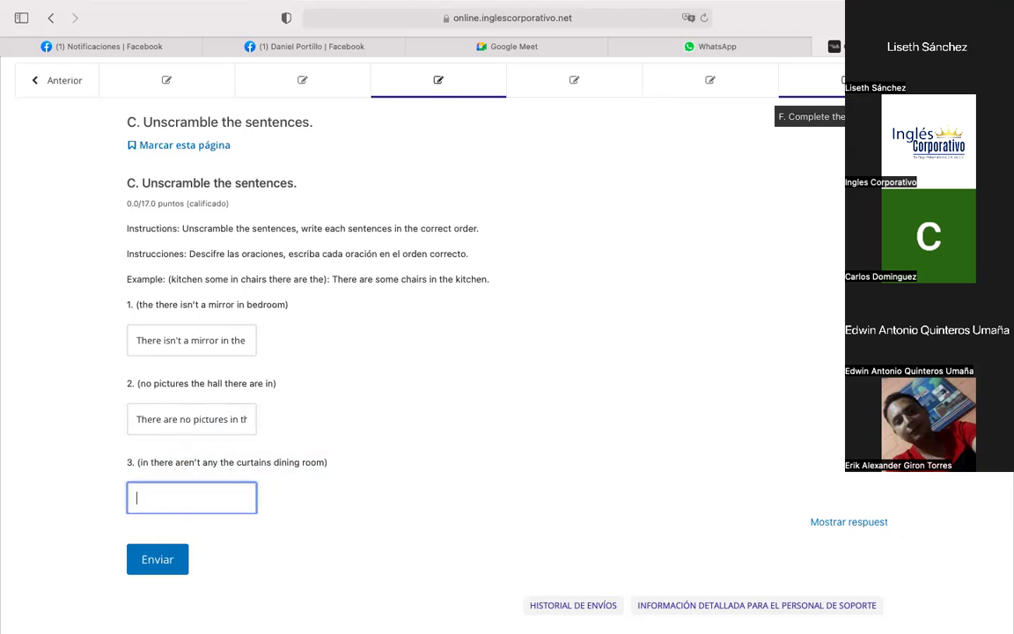
{"action": "left_click_drag", "start_coordinate": [140, 464], "coordinate": [337, 462]}
{"action": "left_click", "coordinate": [216, 494]}
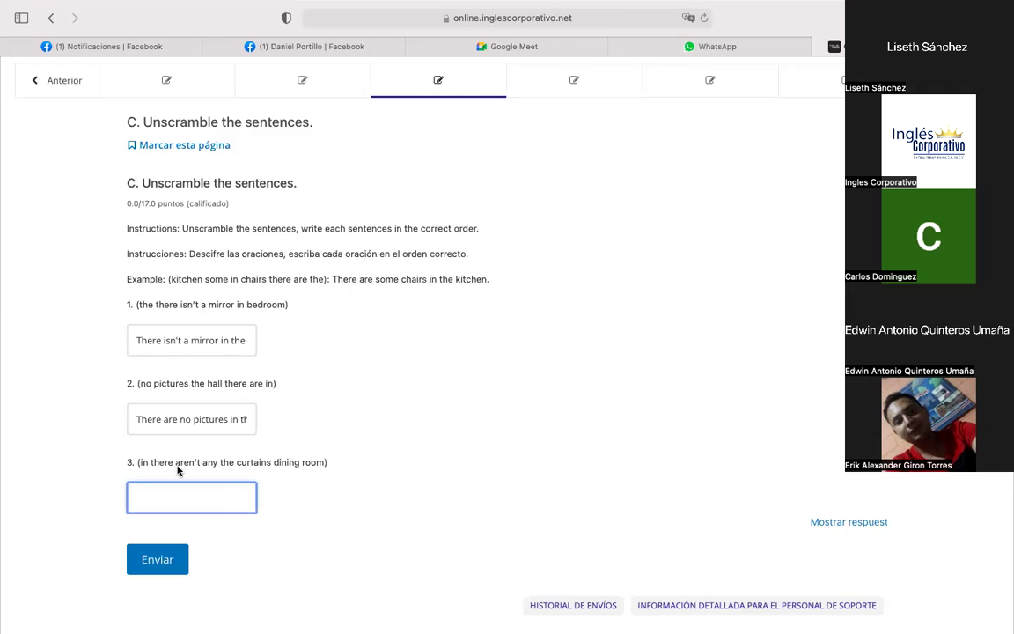
{"action": "left_click_drag", "start_coordinate": [136, 463], "coordinate": [343, 463]}
- Answer item 3 with "There aren't any curtains in the dinning room"
{"action": "left_click", "coordinate": [202, 490]}
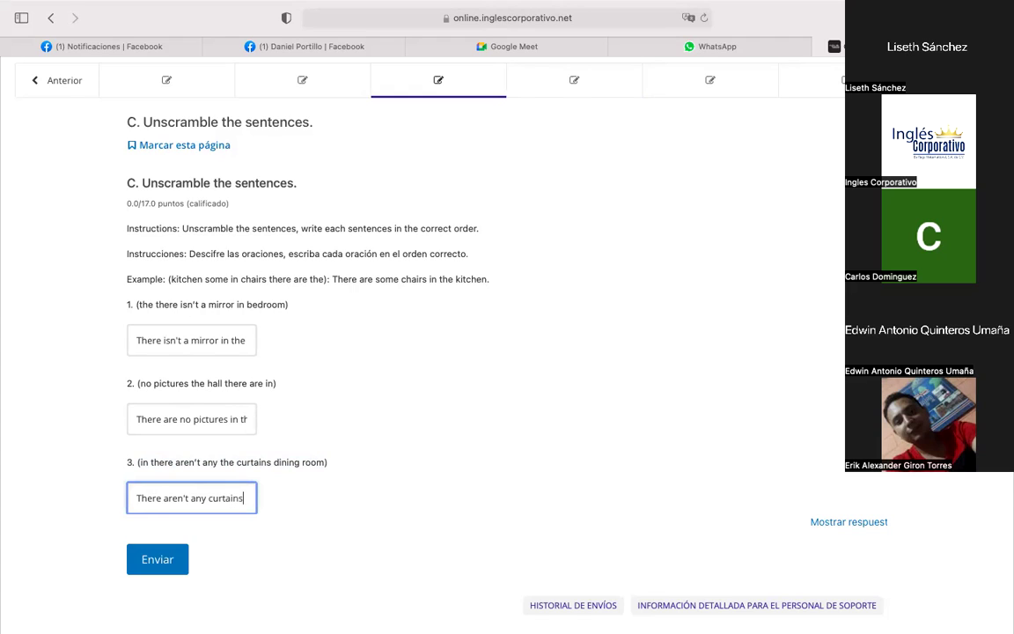
{"action": "type", "text": "in the"}
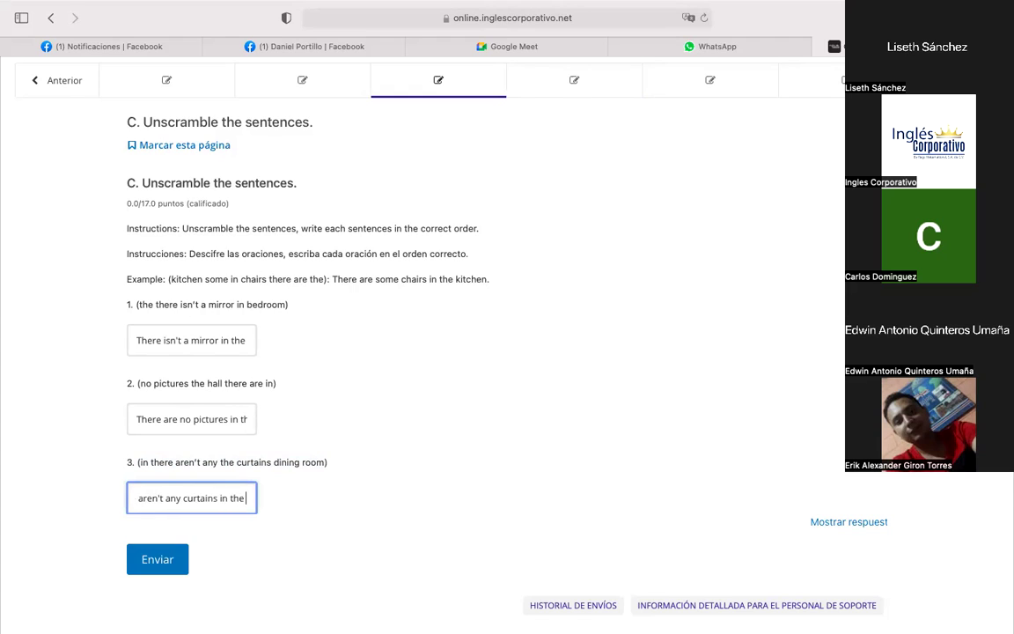
{"action": "type", "text": " dinnn"}
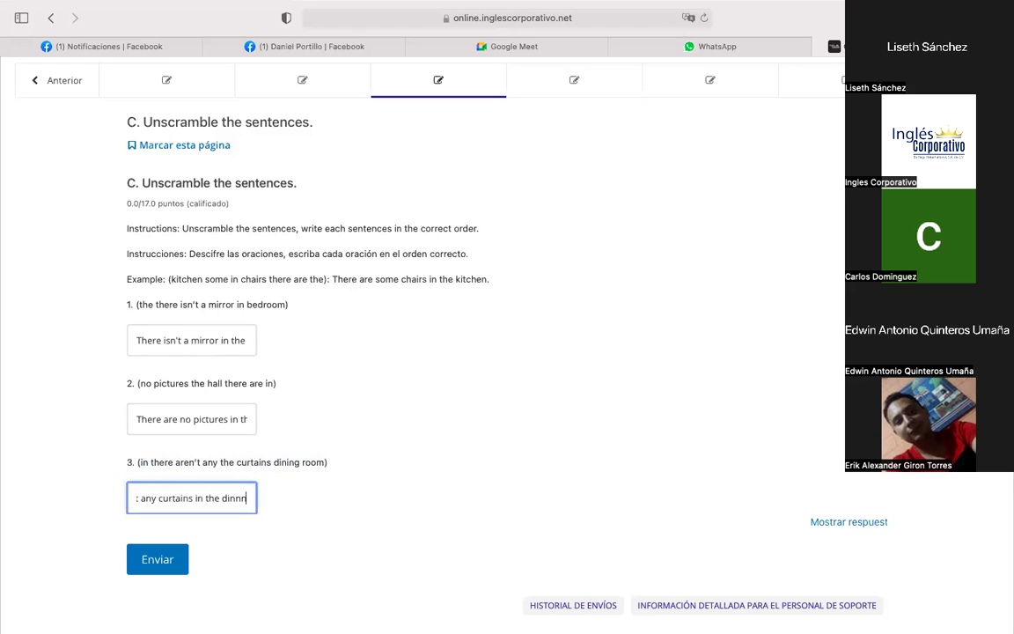
{"action": "key", "text": "BackSpace"}
{"action": "type", "text": "ing room"}
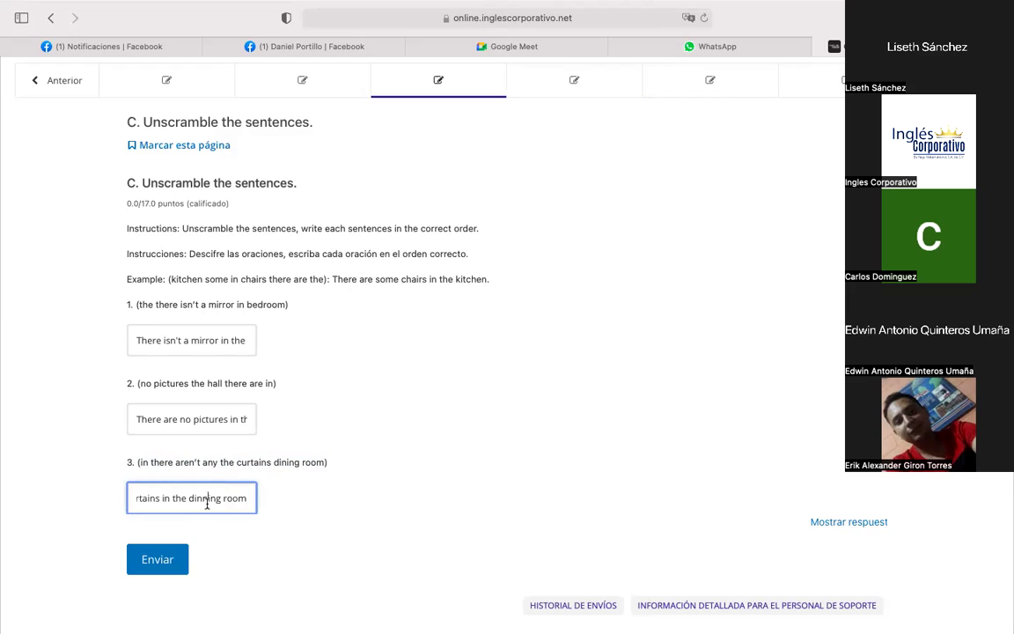
{"action": "left_click", "coordinate": [269, 507]}
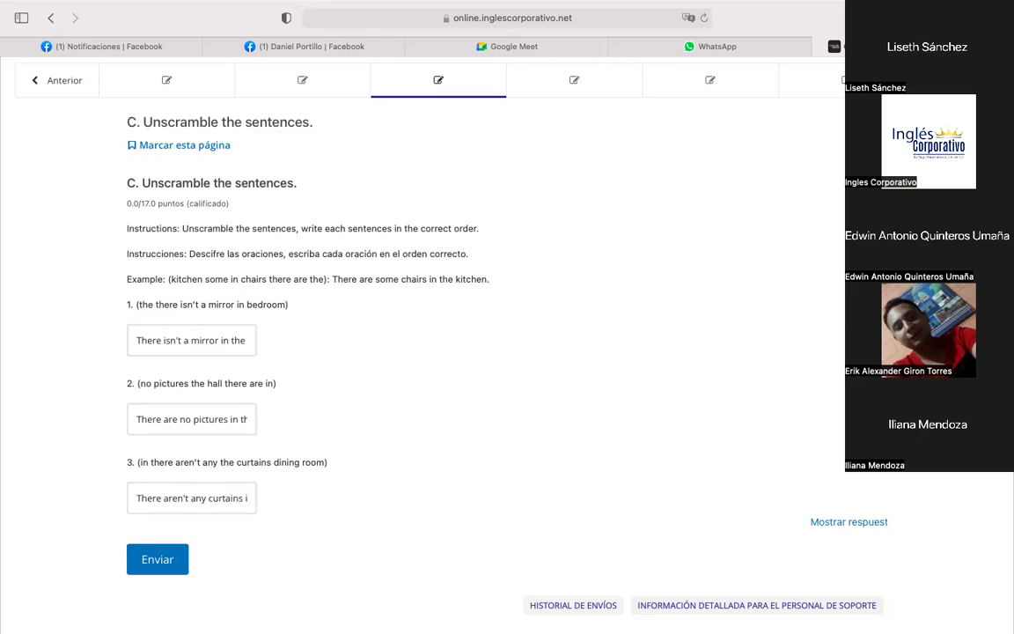
- Open exercise D, "Select the correct words", and look through its questions and answer options
{"action": "scroll", "coordinate": [694, 351], "scroll_direction": "up", "scroll_amount": 3}
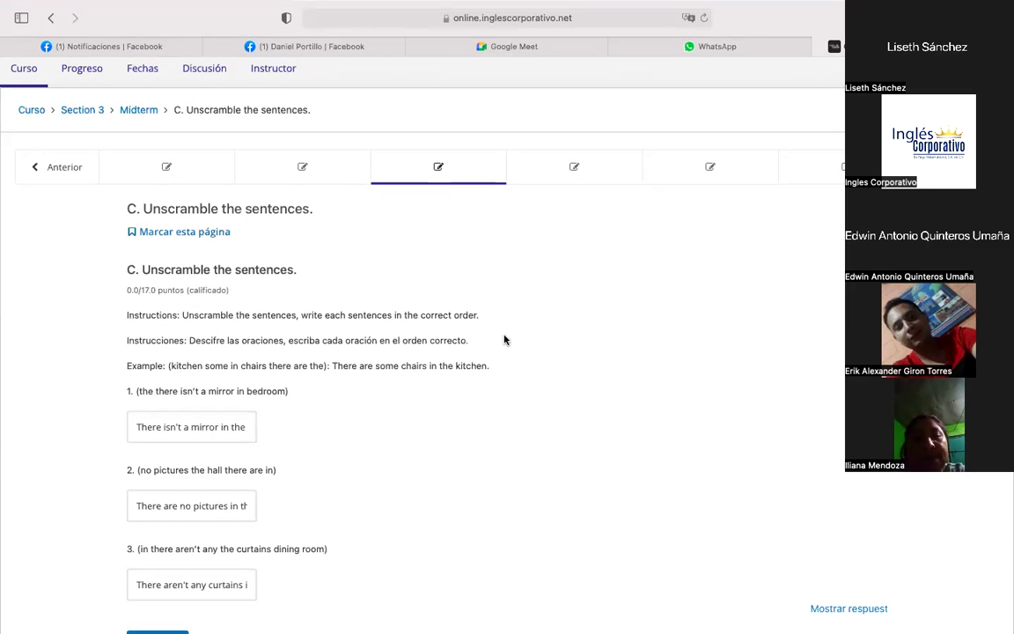
{"action": "scroll", "coordinate": [505, 340], "scroll_direction": "up", "scroll_amount": 2}
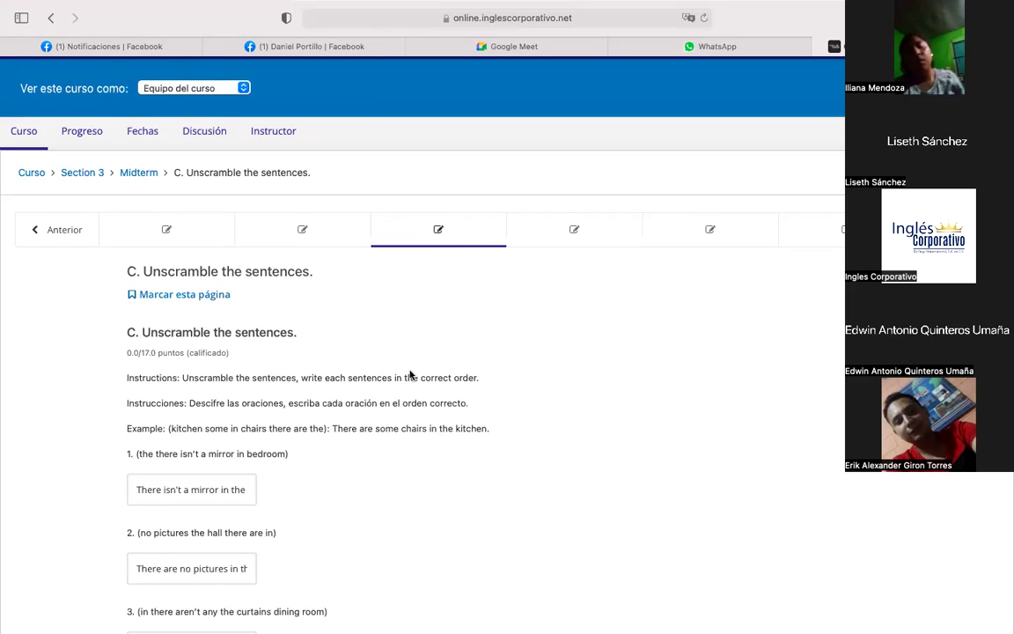
{"action": "left_click", "coordinate": [565, 247]}
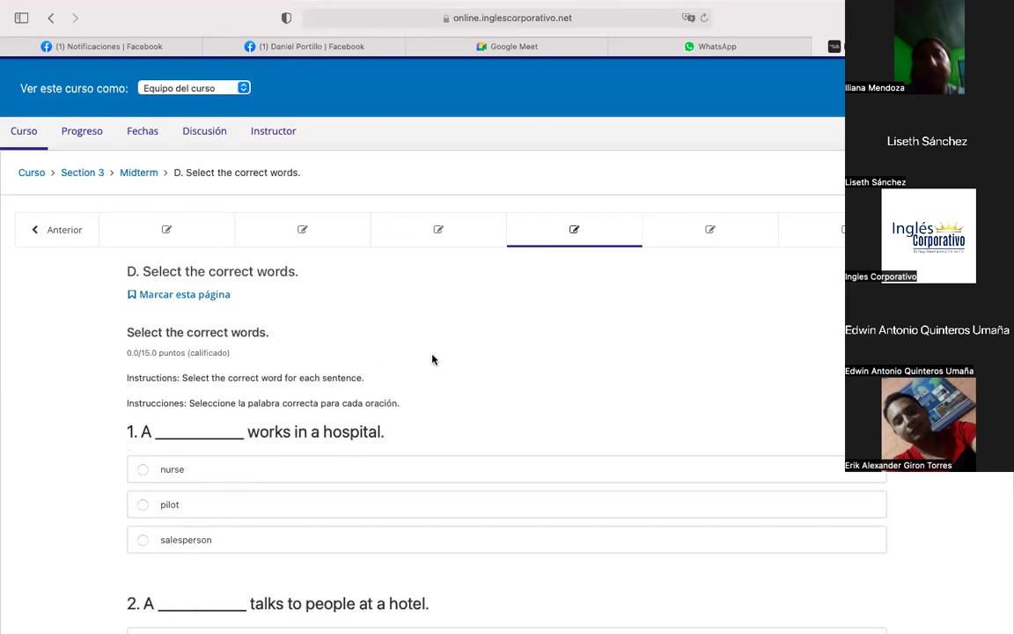
{"action": "scroll", "coordinate": [432, 358], "scroll_direction": "down", "scroll_amount": 2}
{"action": "scroll", "coordinate": [432, 358], "scroll_direction": "down", "scroll_amount": 10}
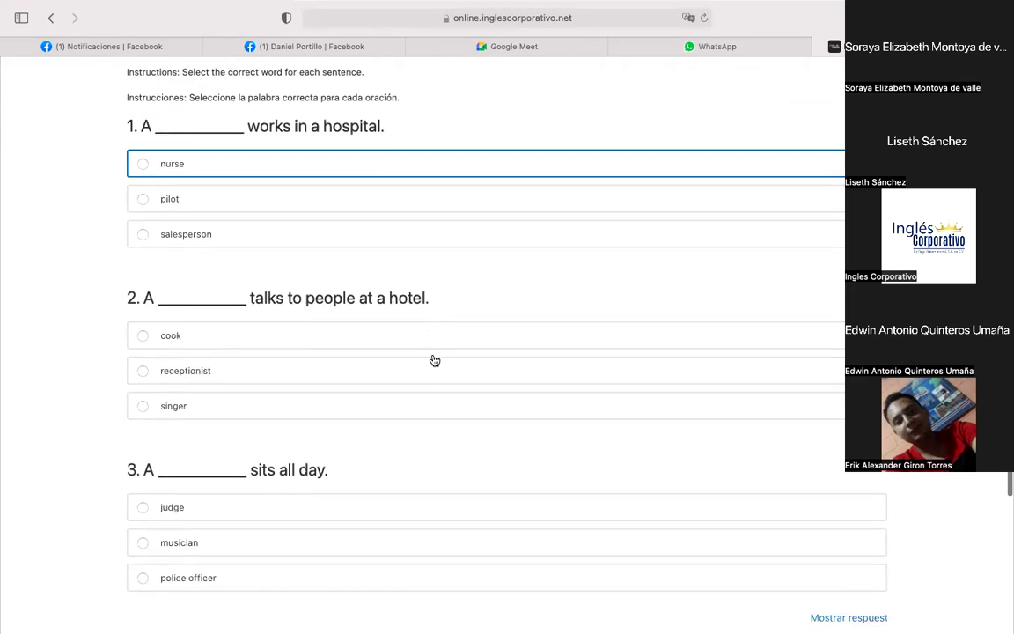
{"action": "scroll", "coordinate": [432, 359], "scroll_direction": "up", "scroll_amount": 5}
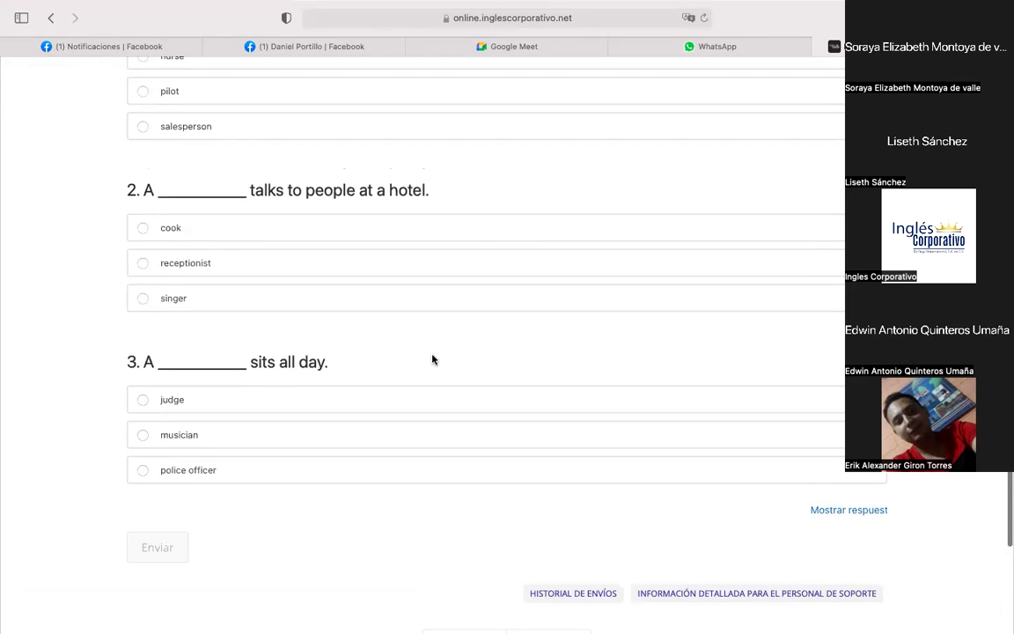
{"action": "scroll", "coordinate": [432, 359], "scroll_direction": "up", "scroll_amount": 4}
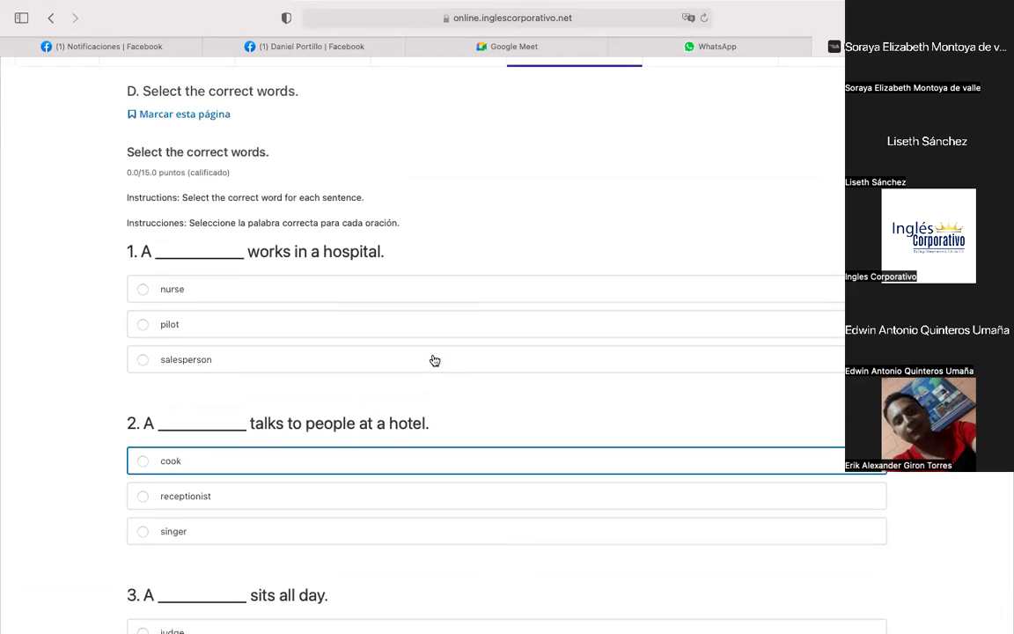
{"action": "scroll", "coordinate": [432, 358], "scroll_direction": "up", "scroll_amount": 5}
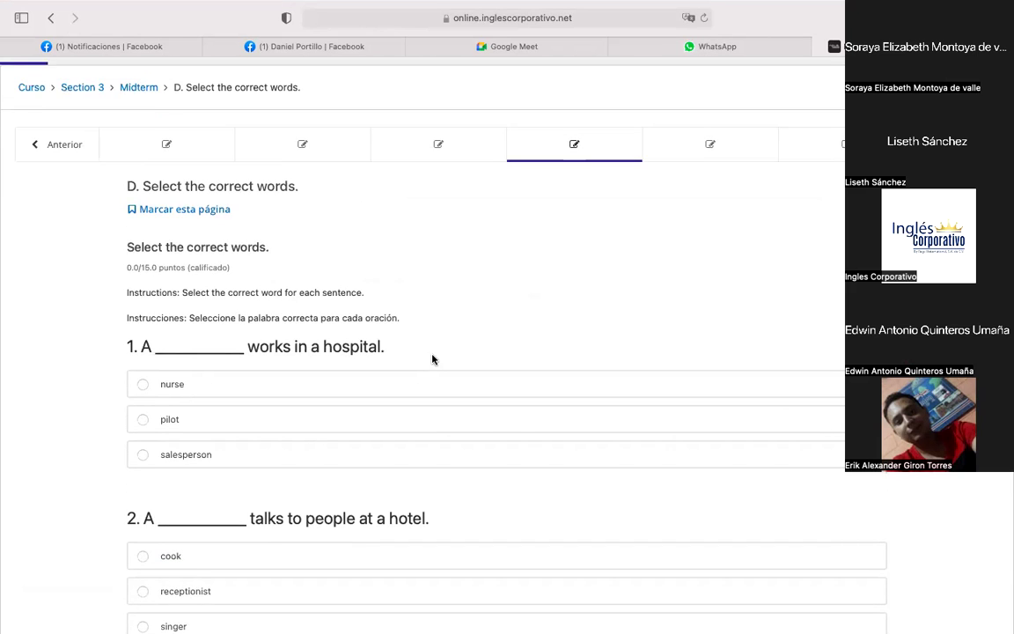
- Open exercise E, "Select questions to complete the conversations", and look through its example, questions and options
{"action": "left_click", "coordinate": [689, 264]}
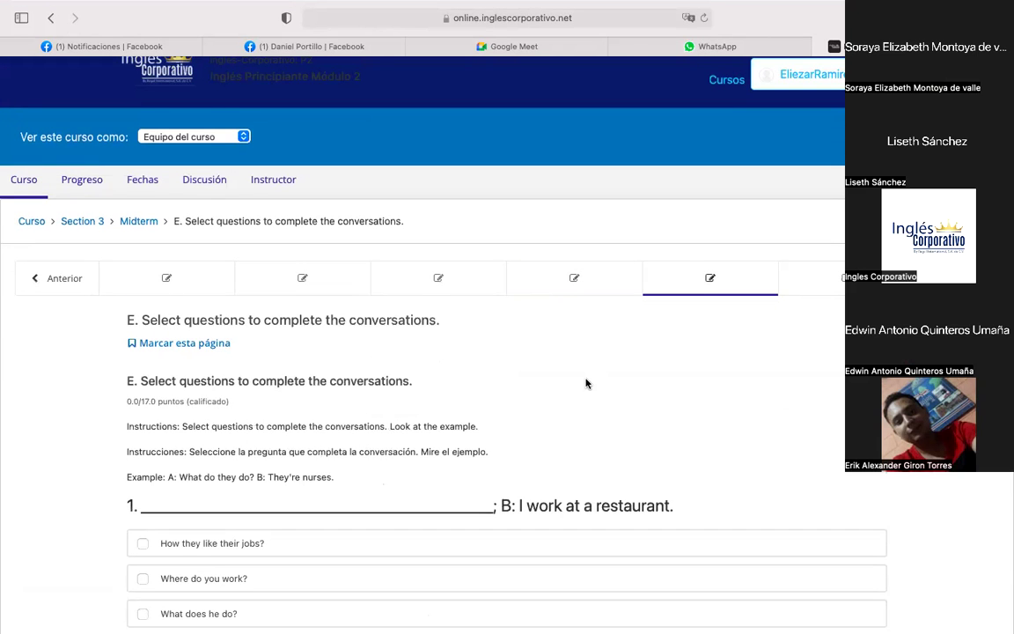
{"action": "scroll", "coordinate": [585, 383], "scroll_direction": "down", "scroll_amount": 1}
{"action": "scroll", "coordinate": [586, 383], "scroll_direction": "down", "scroll_amount": 12}
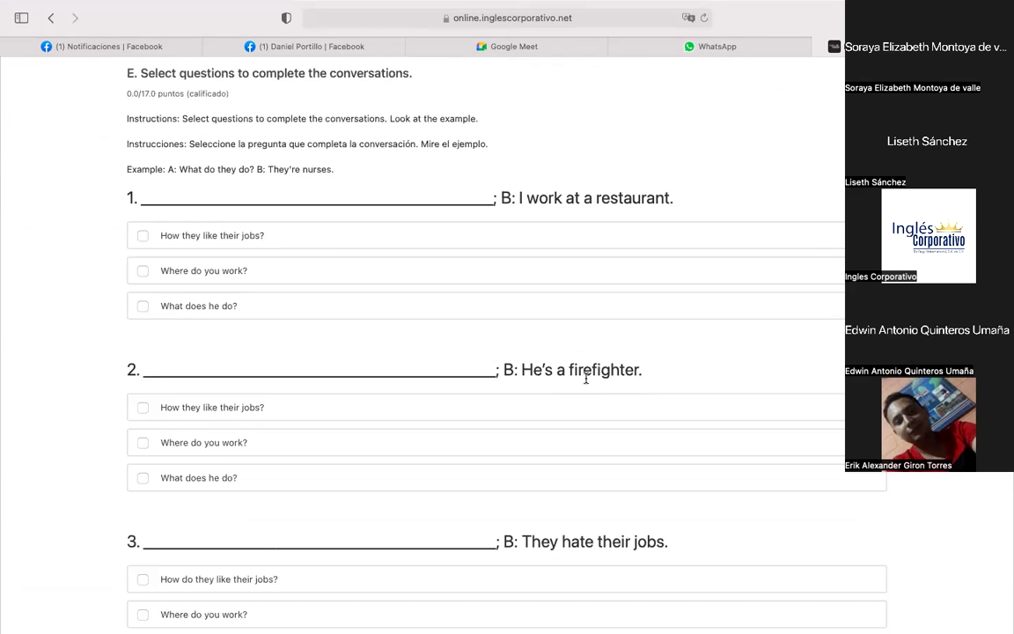
{"action": "scroll", "coordinate": [586, 377], "scroll_direction": "down", "scroll_amount": 2}
{"action": "scroll", "coordinate": [586, 378], "scroll_direction": "up", "scroll_amount": 15}
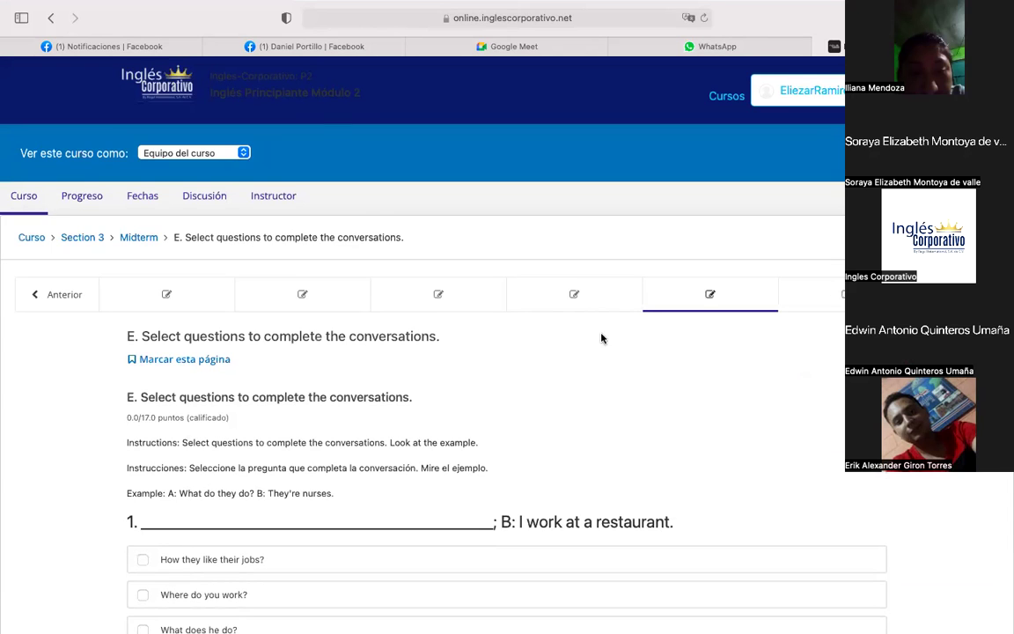
{"action": "left_click", "coordinate": [586, 297]}
{"action": "left_click", "coordinate": [663, 290]}
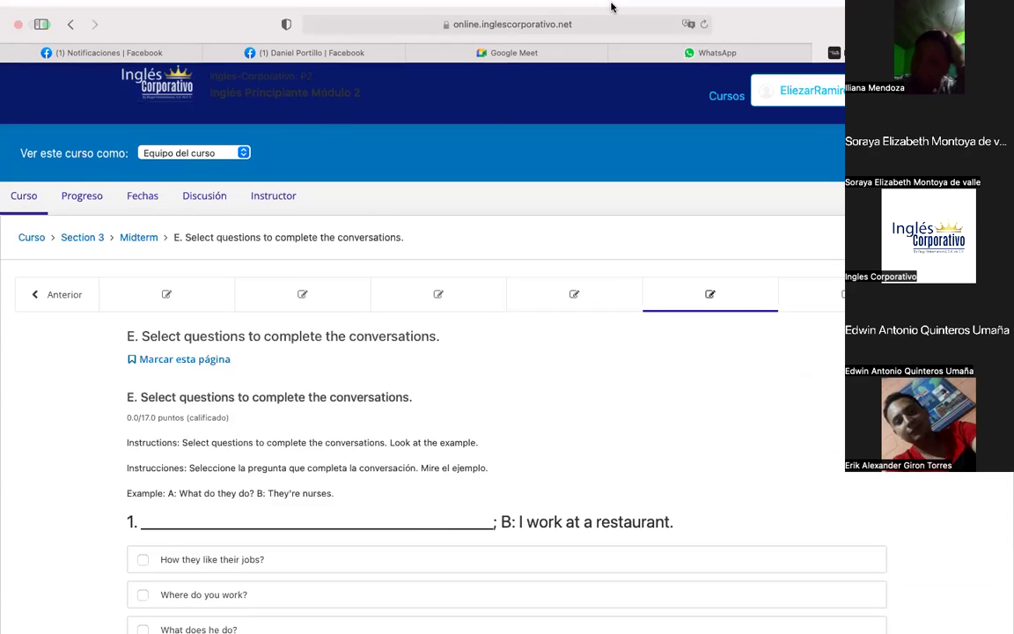